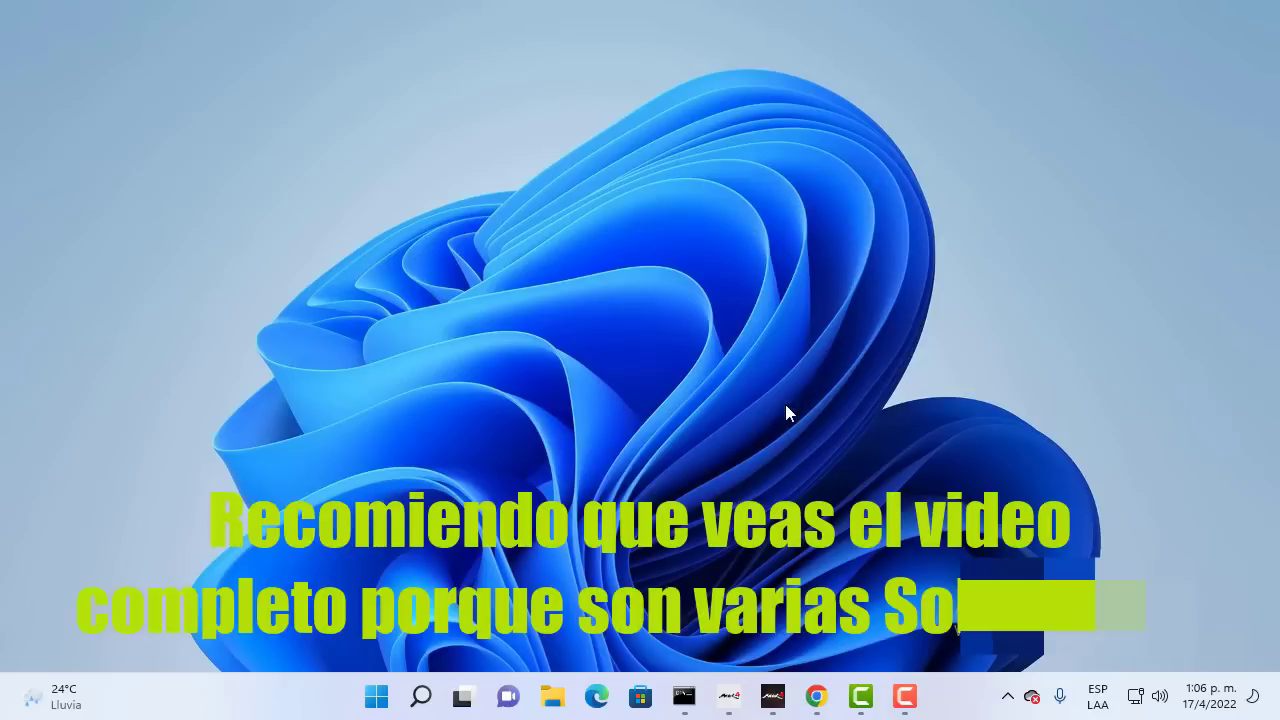
Step: Search for the Windows Defender Firewall and open its settings for turning the firewall on or off
left_click(422, 696)
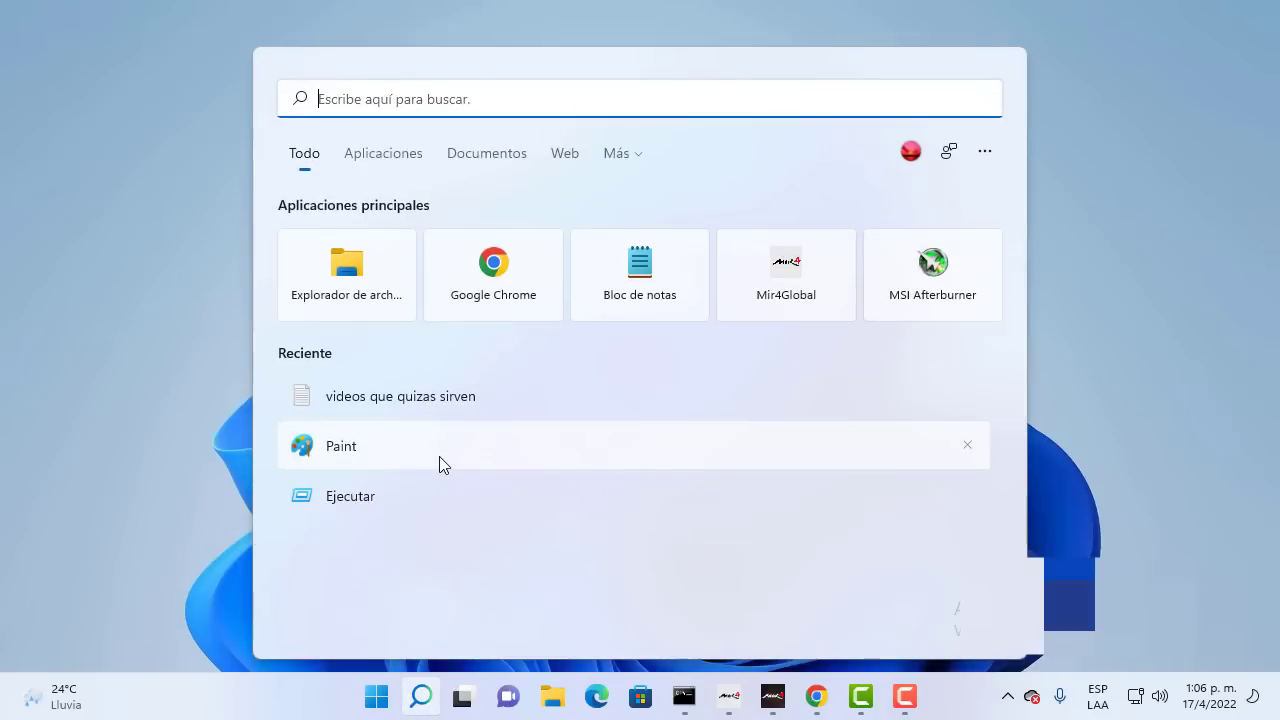
type("firewalll")
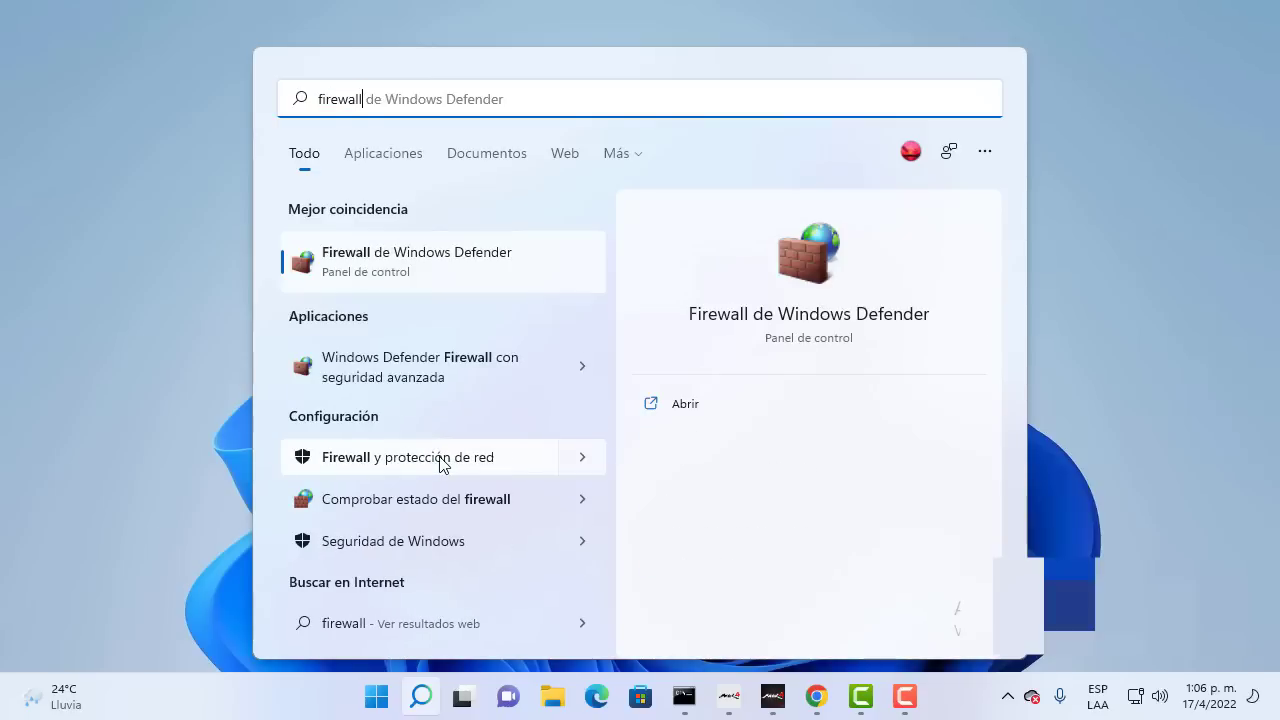
left_click(426, 277)
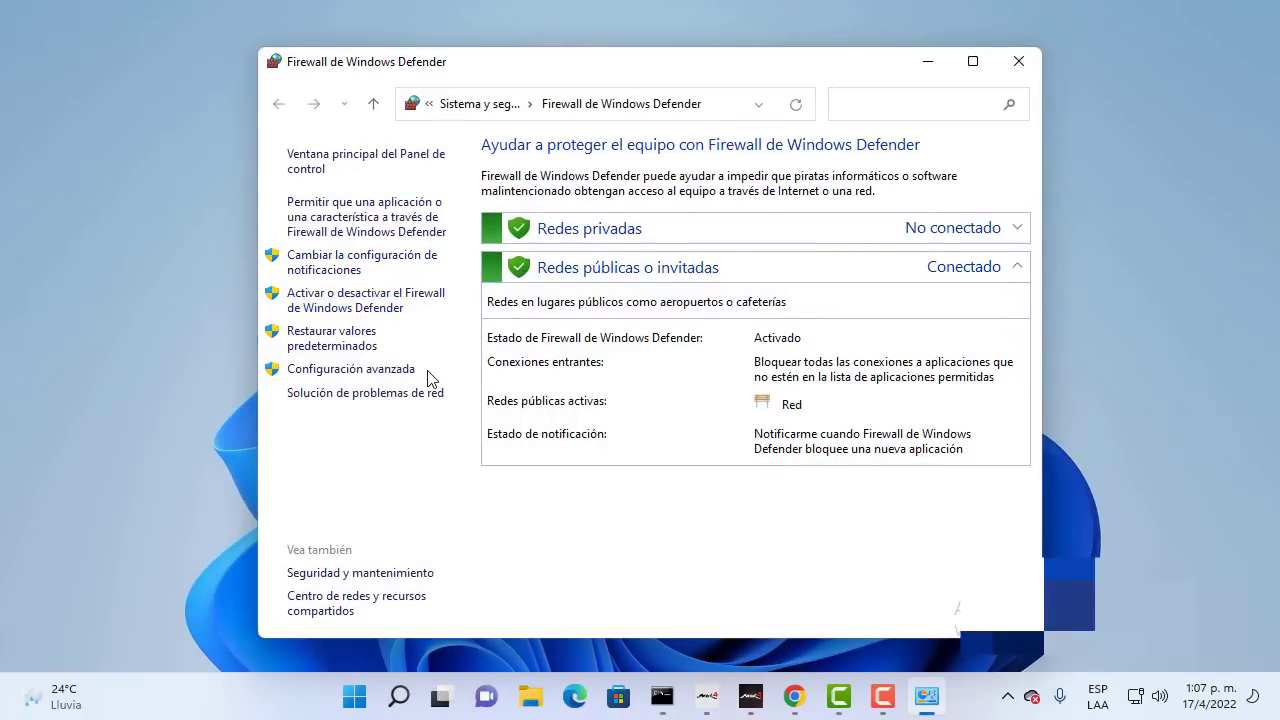
left_click(381, 312)
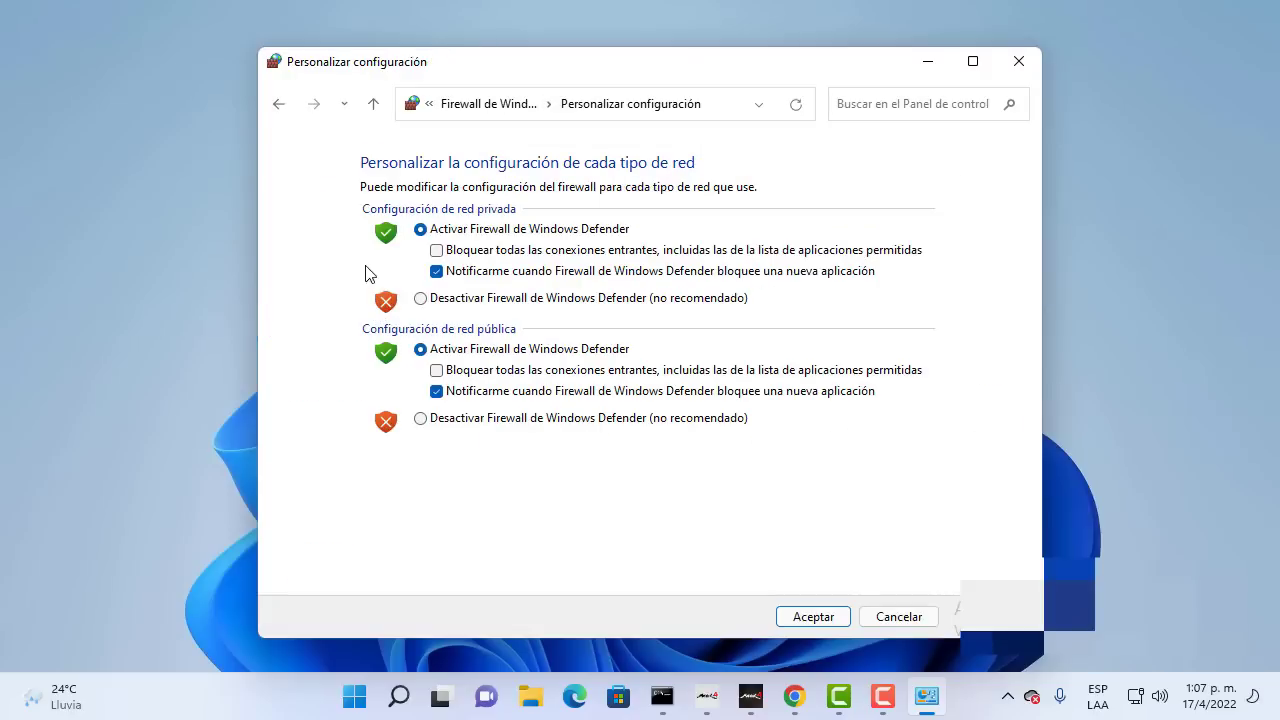
Step: Select the option to disable Windows Defender Firewall for both private and public networks, and close the settings window without applying
left_click(421, 302)
left_click(421, 418)
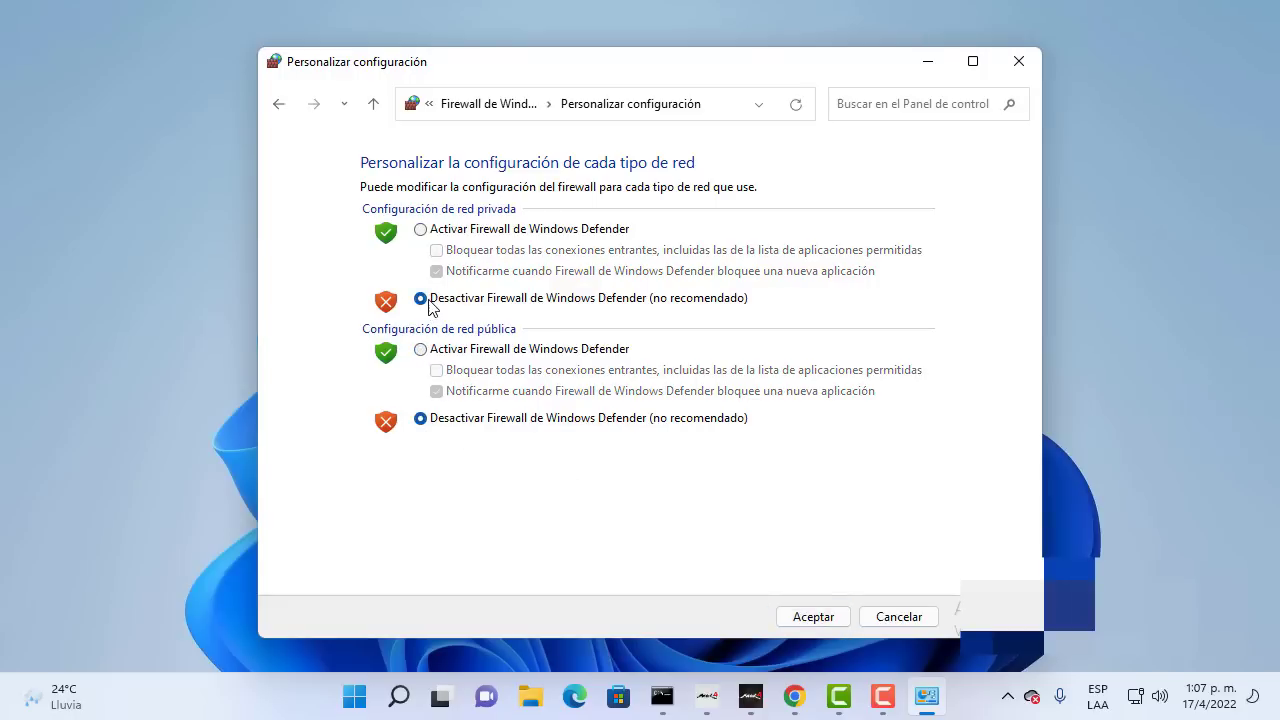
left_click(1018, 61)
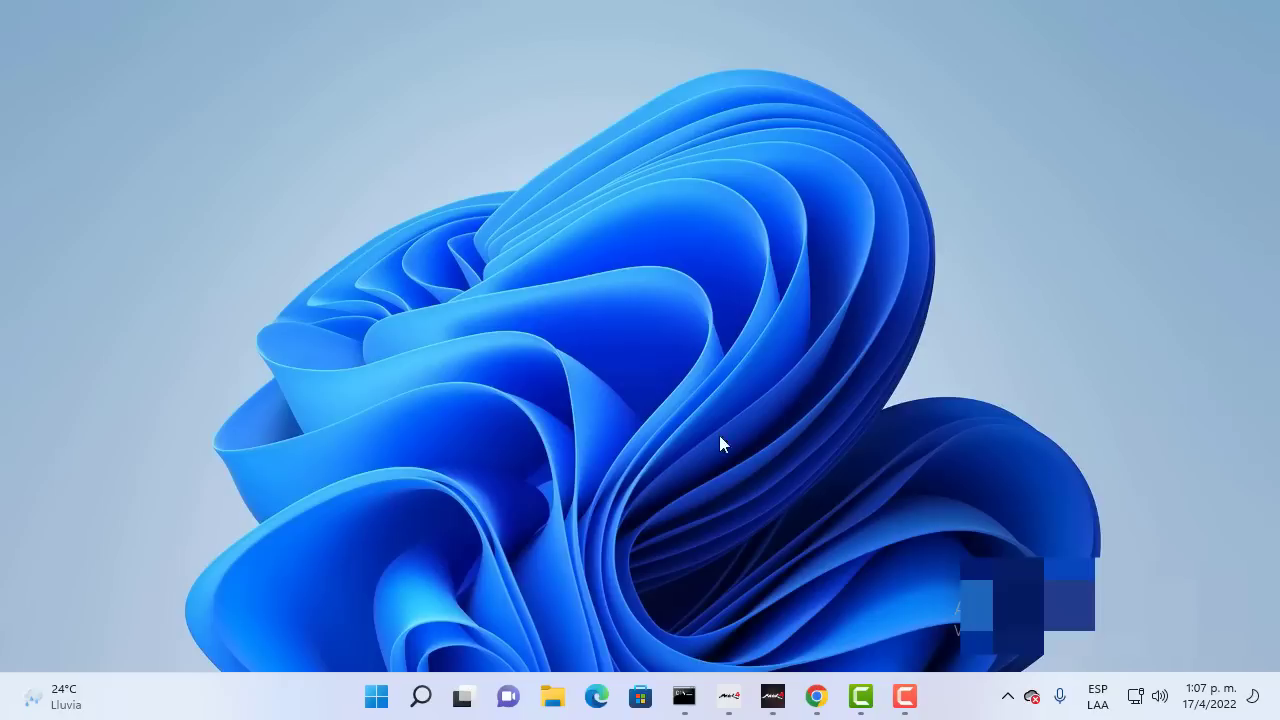
Step: Open Command Prompt as administrator and flush the DNS cache with ipconfig /flushdns
left_click(420, 697)
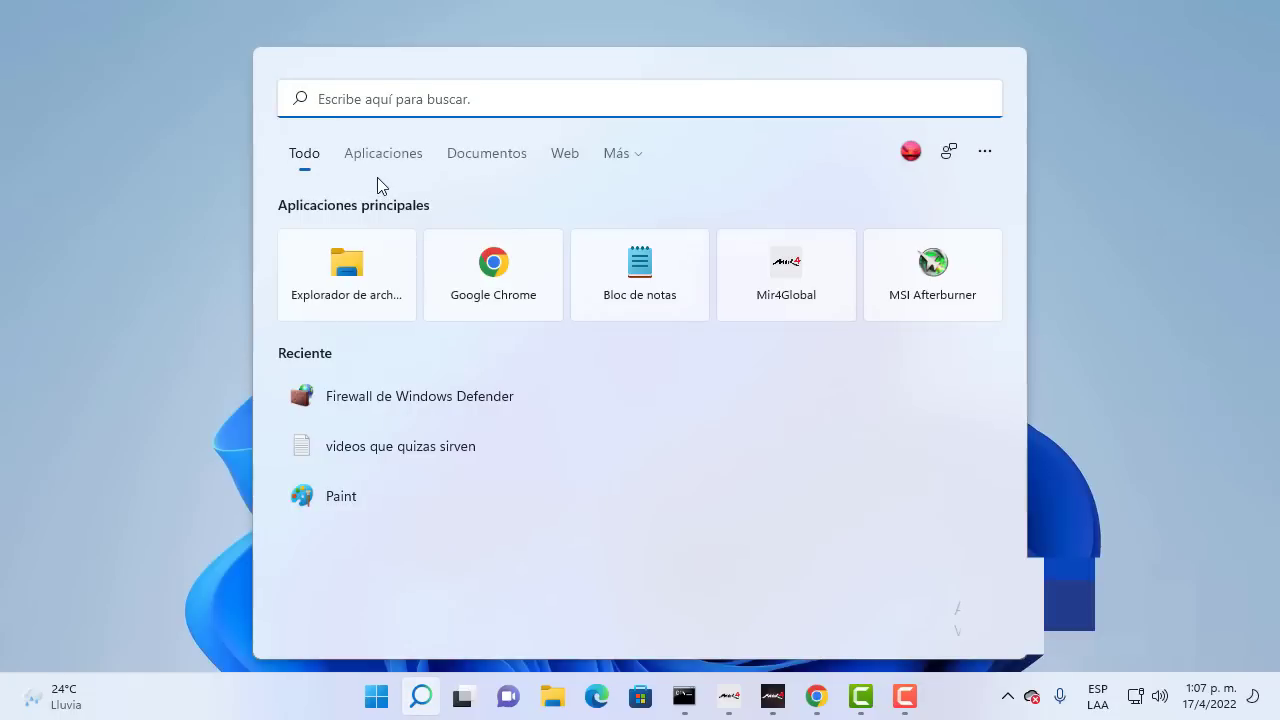
type("cmd")
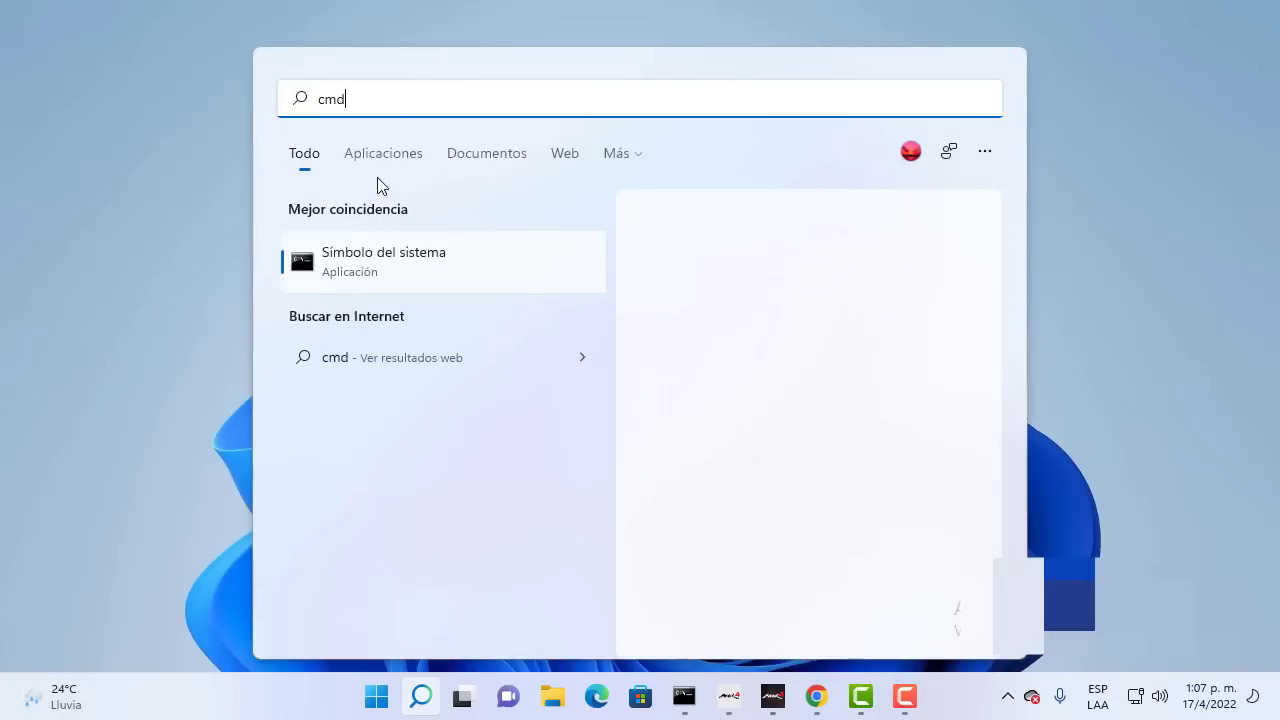
right_click(385, 277)
left_click(443, 294)
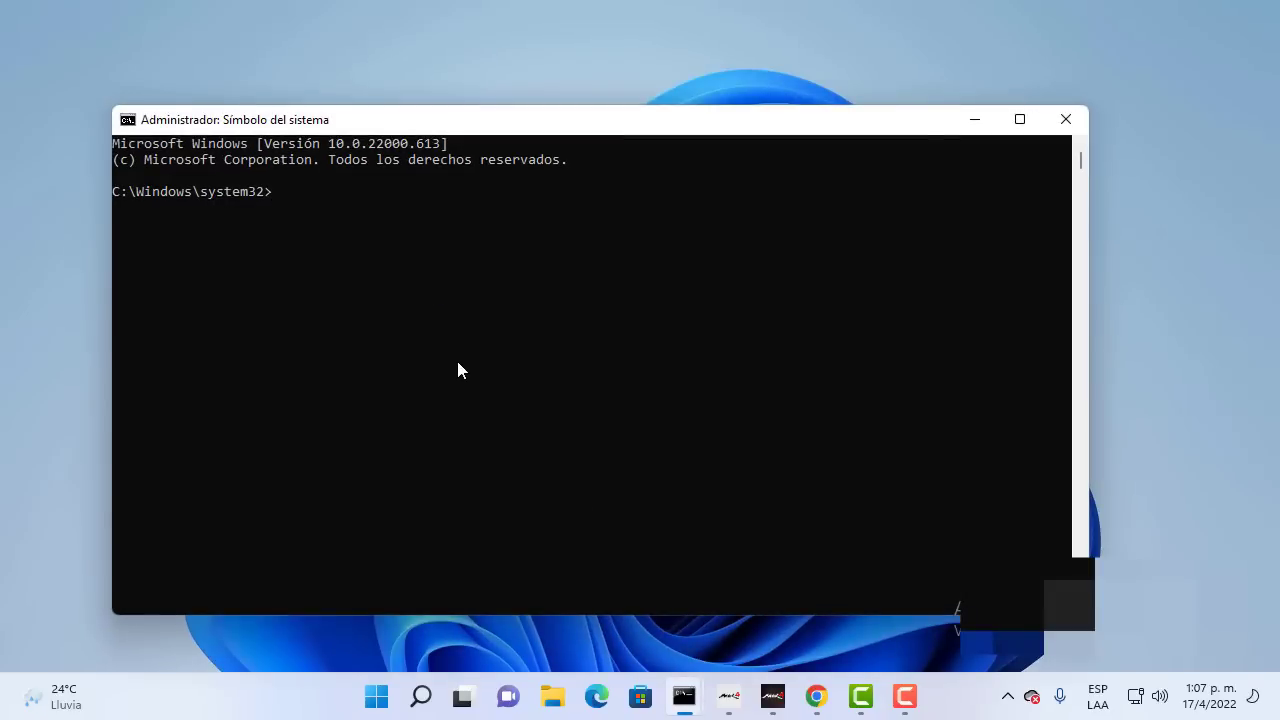
type("ipconfig /flushdns")
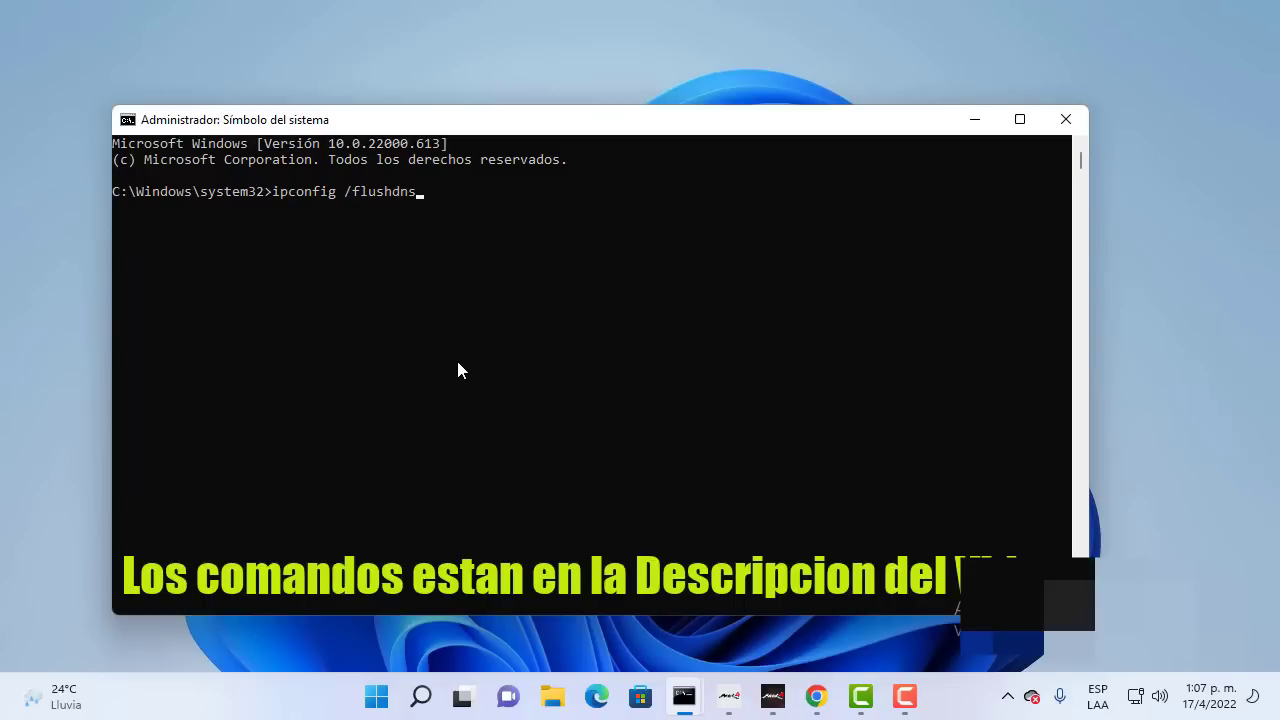
key("Return")
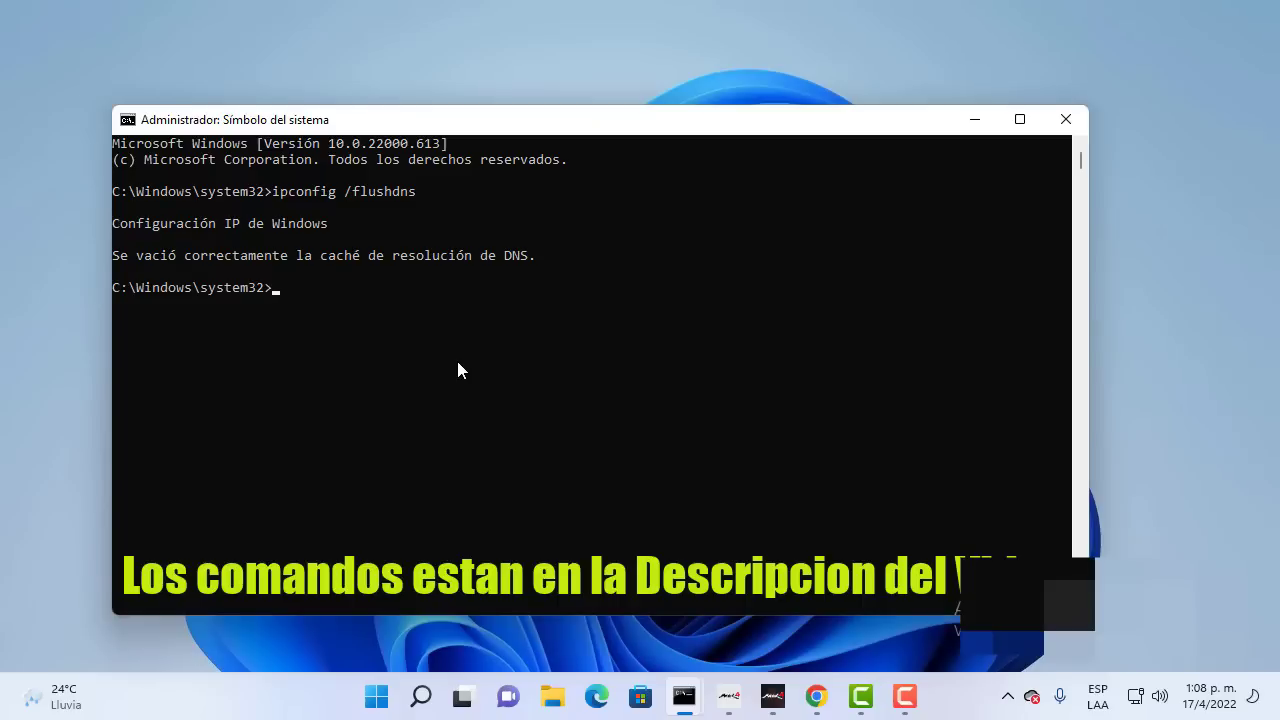
Step: Enter the command netsh winsock reset and close the Command Prompt window
type("netsh w")
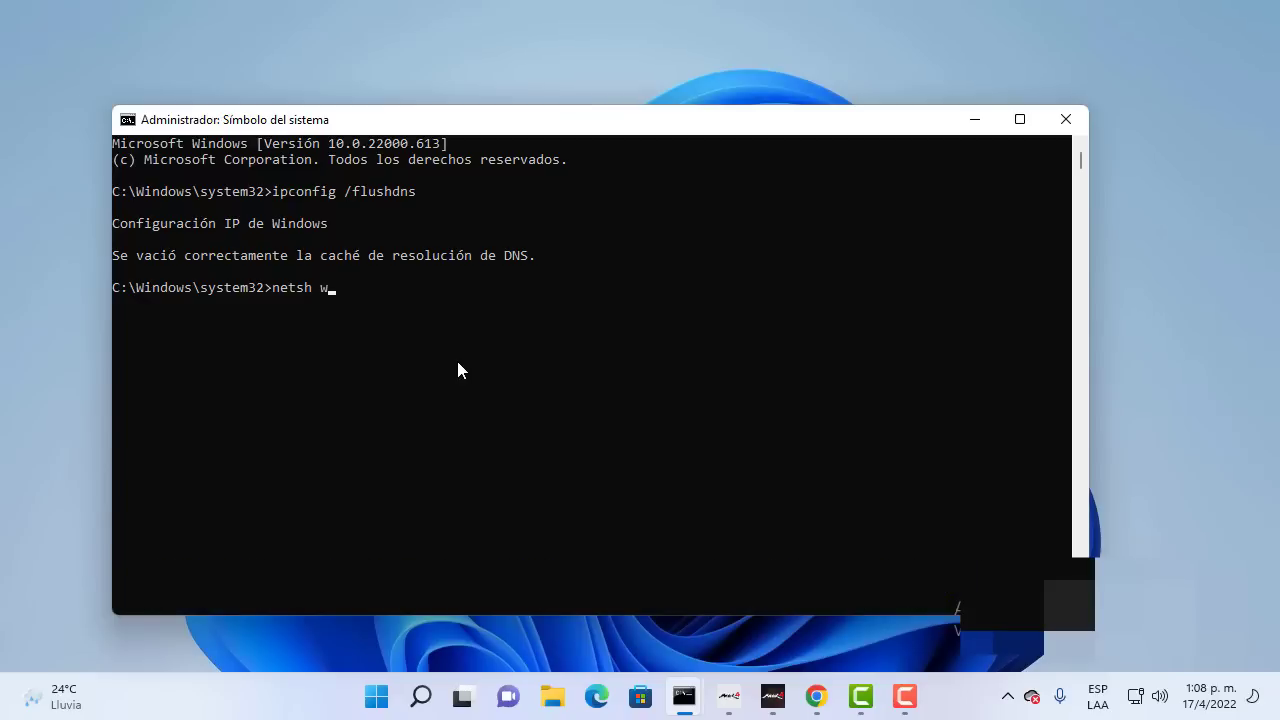
type("insock reset")
left_click(1066, 120)
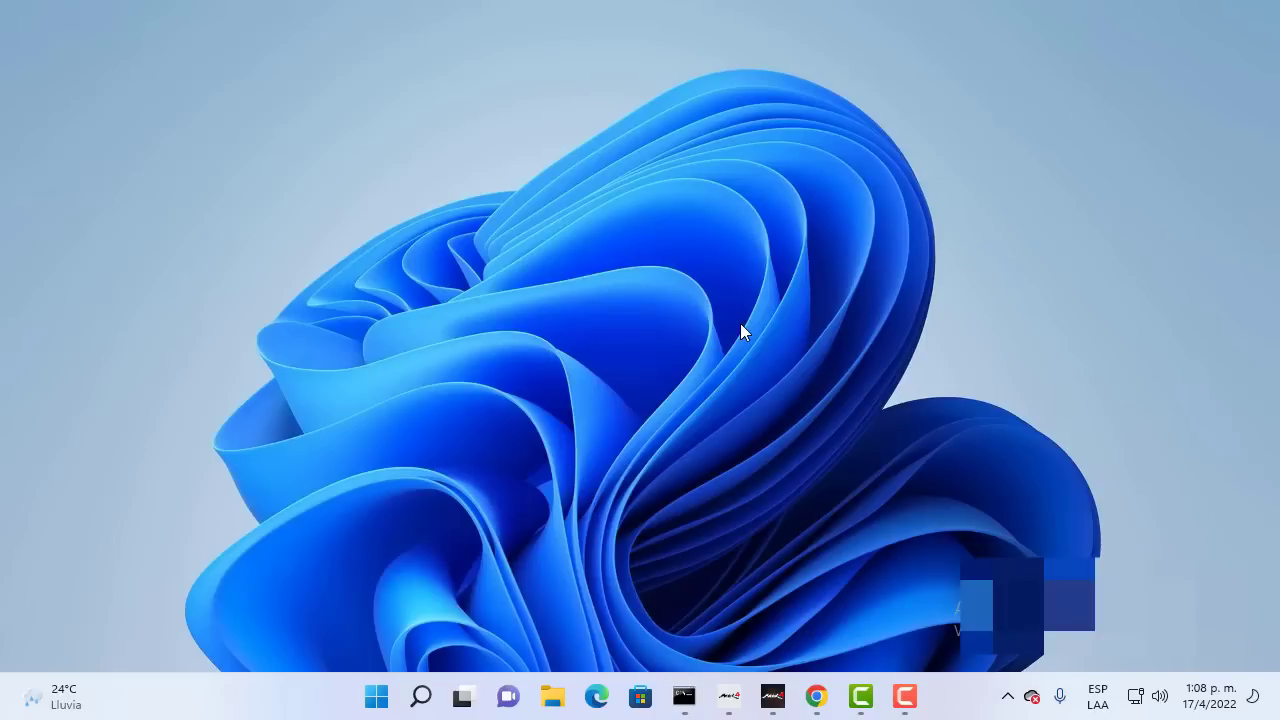
Step: Open the network adapter connections from the Network and Sharing Center in Control Panel
left_click(420, 695)
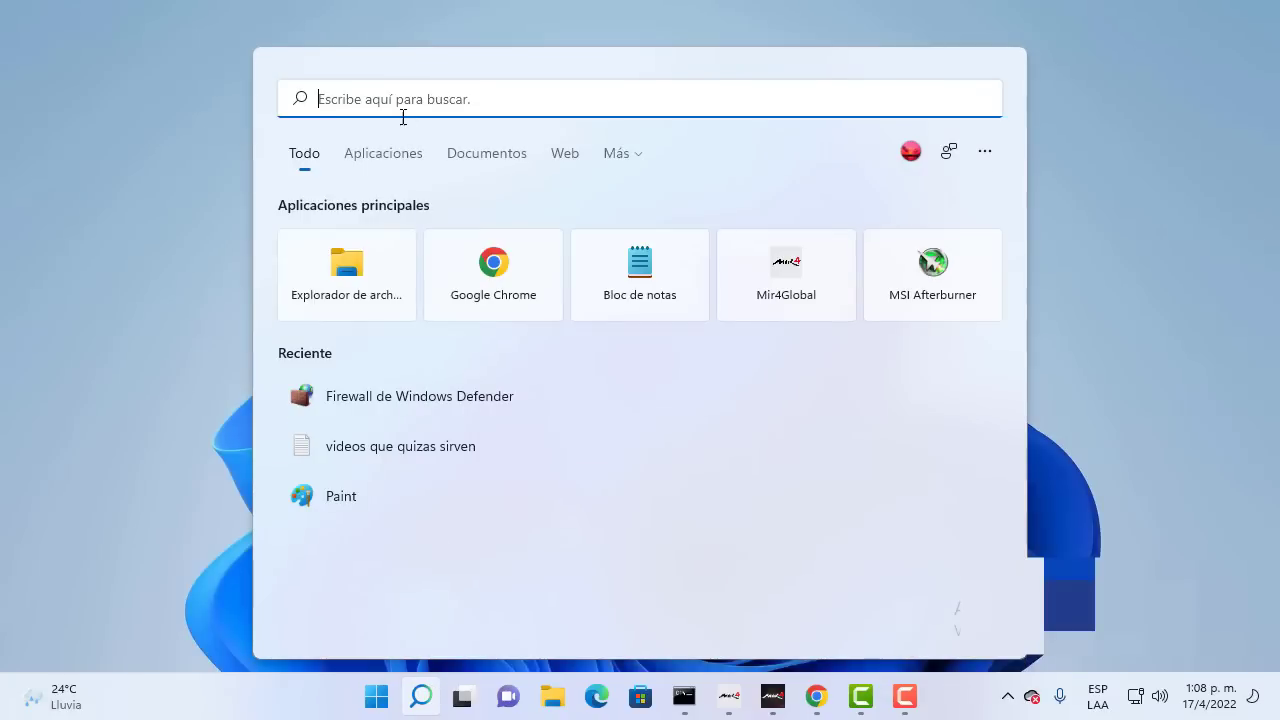
type("panel de control")
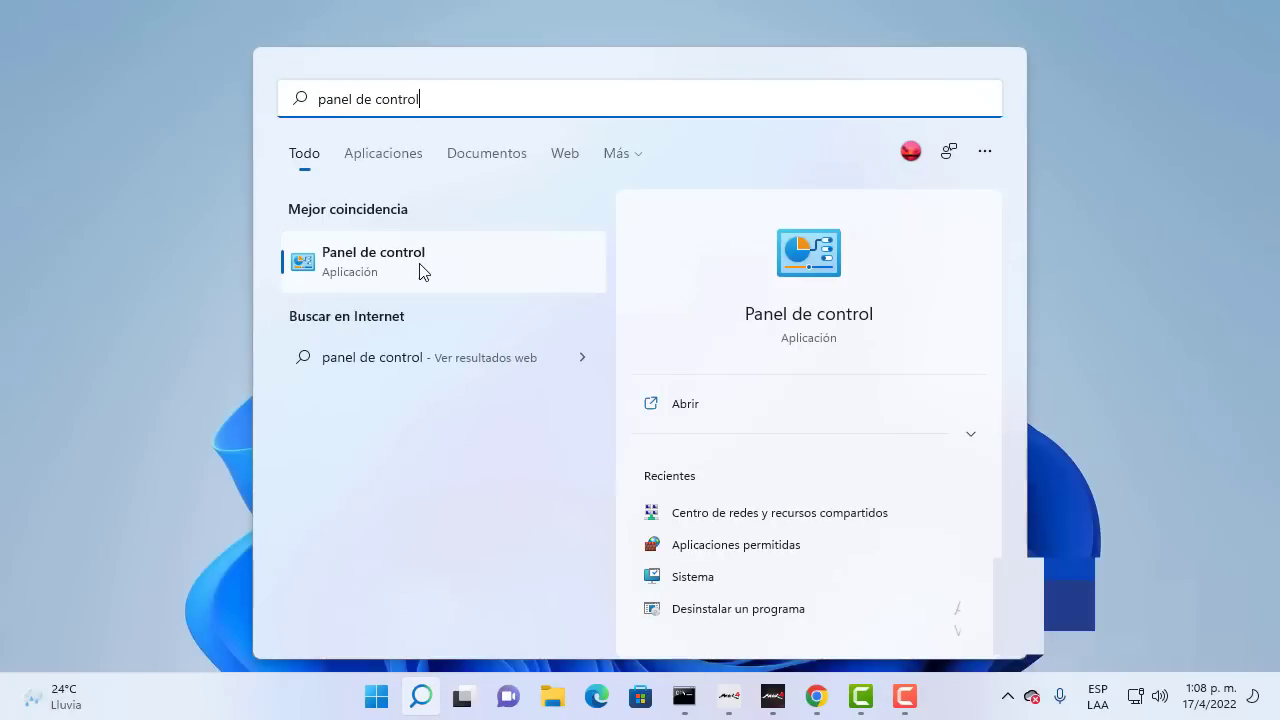
left_click(421, 265)
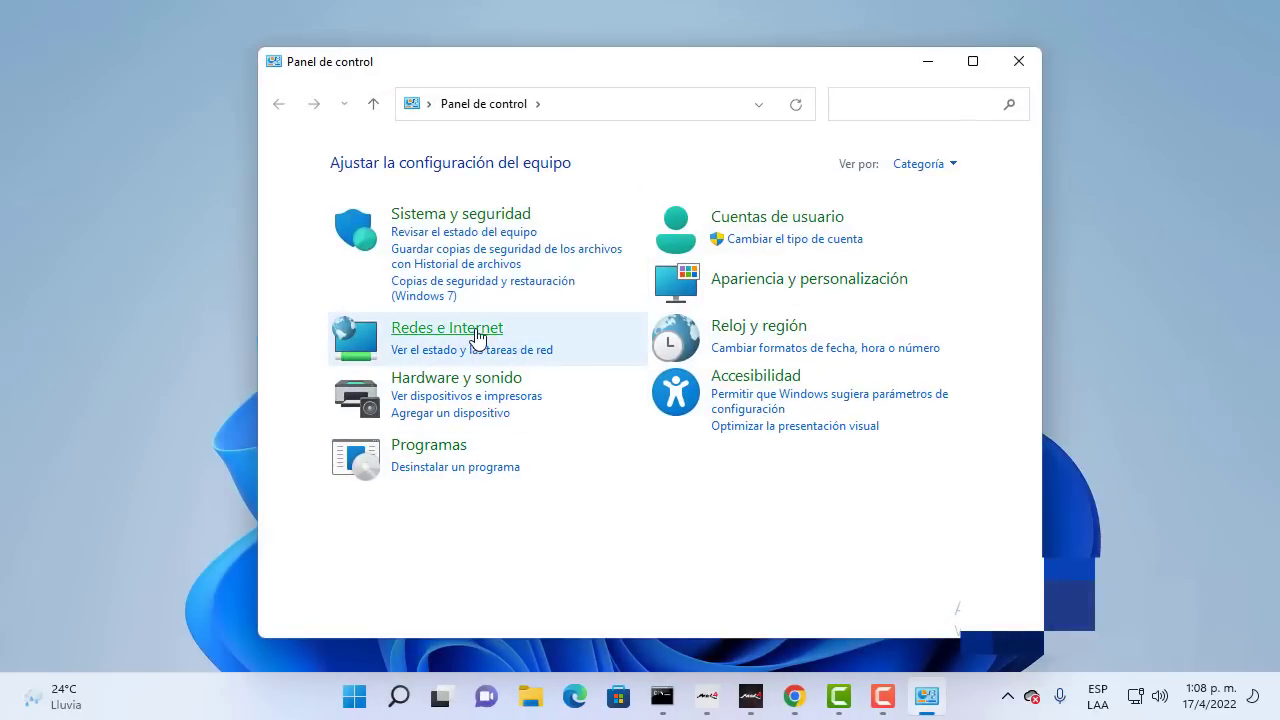
left_click(477, 337)
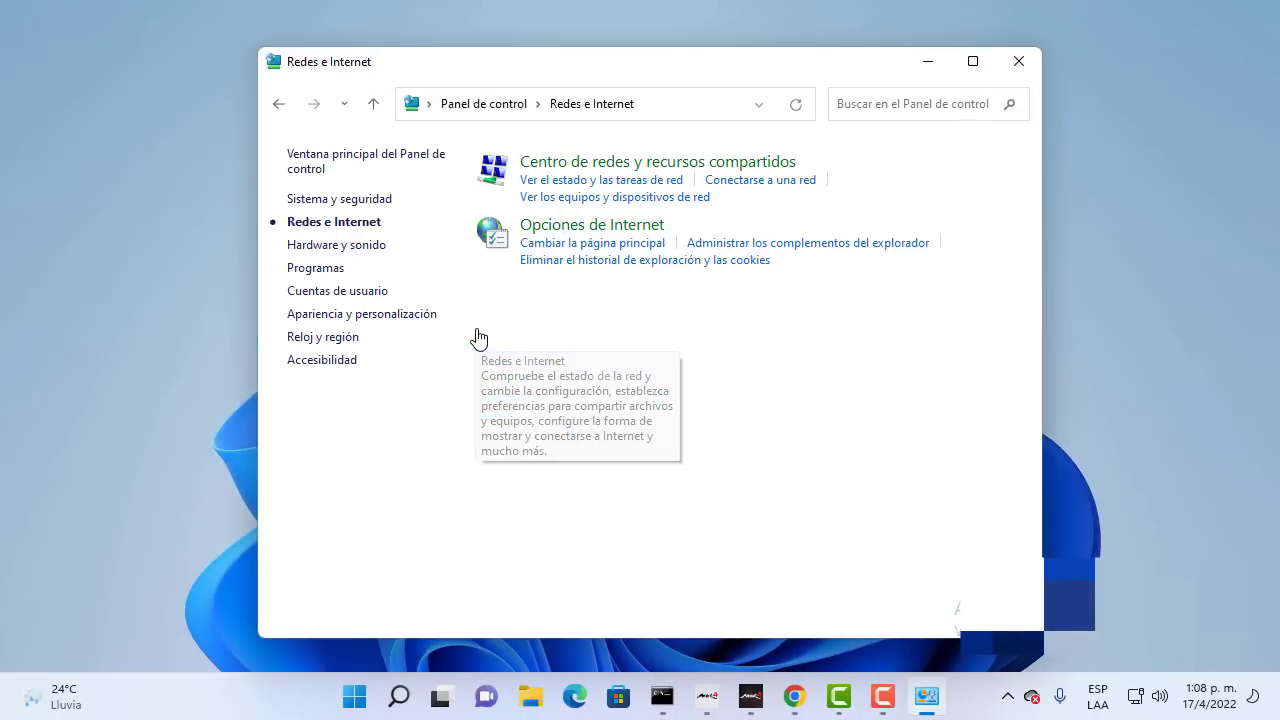
left_click(695, 166)
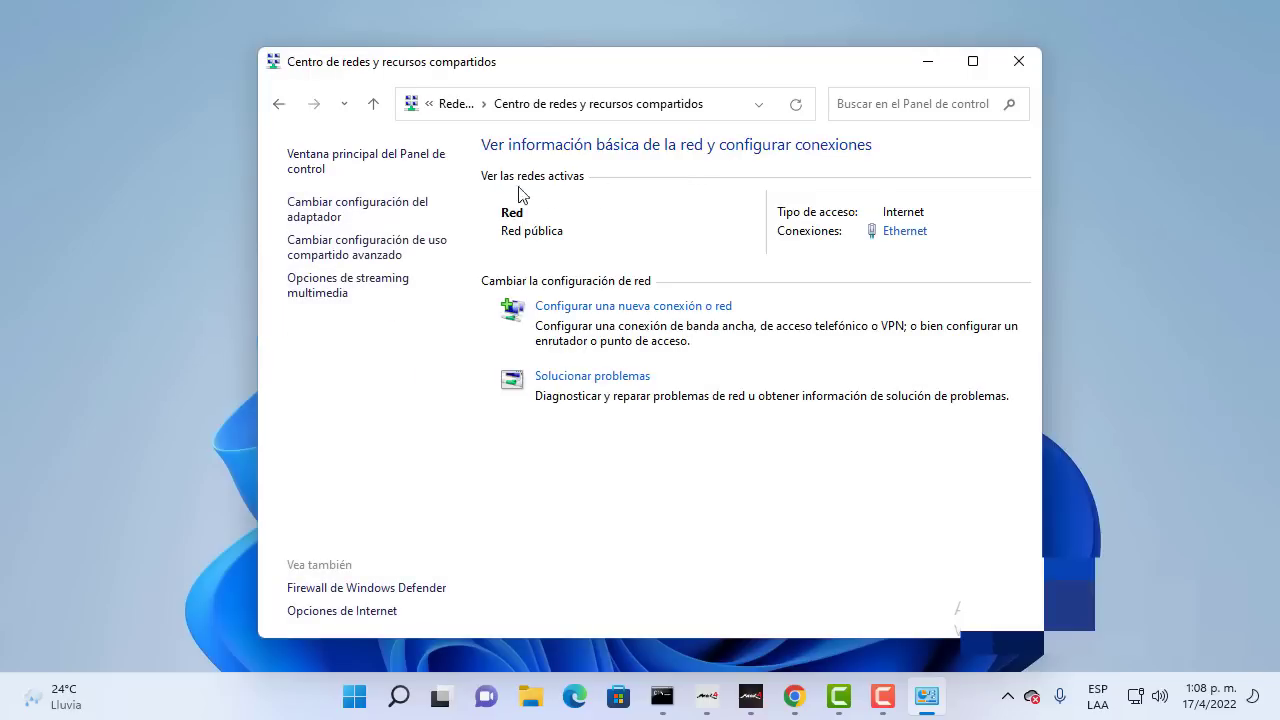
left_click(328, 222)
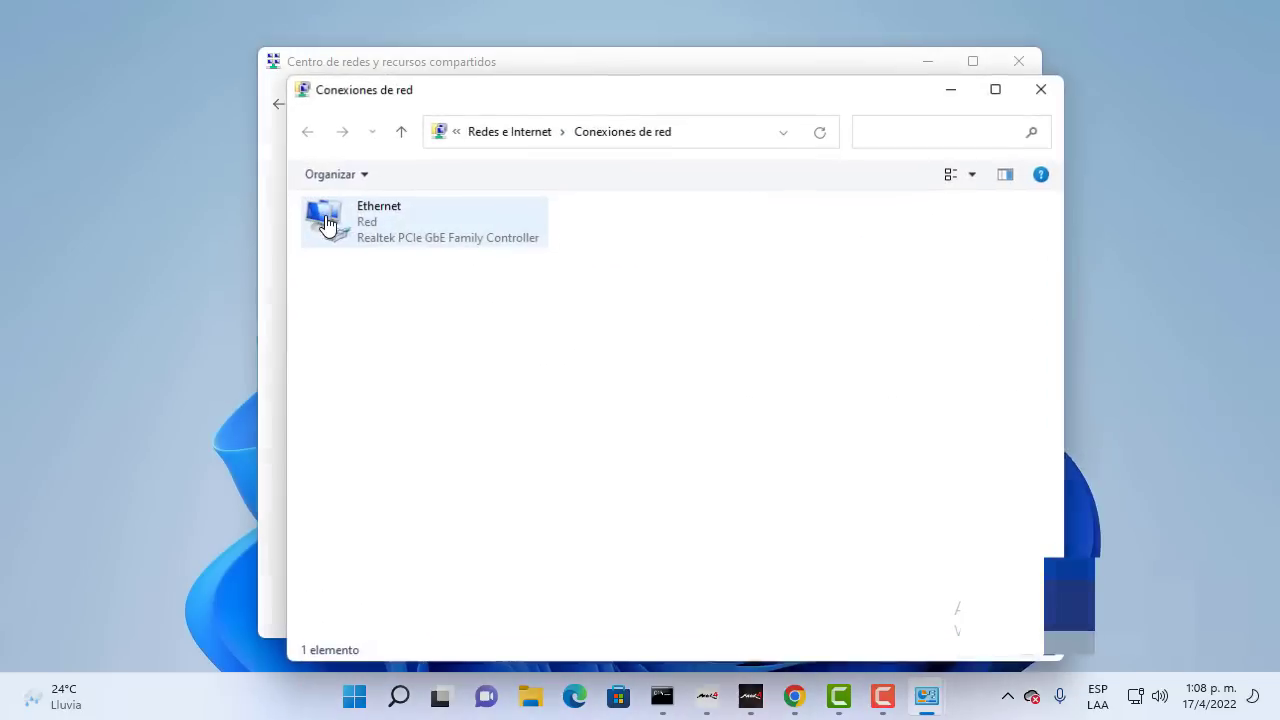
Step: Open the Internet Protocol Version 4 (TCP/IPv4) properties of the Ethernet adapter
right_click(379, 221)
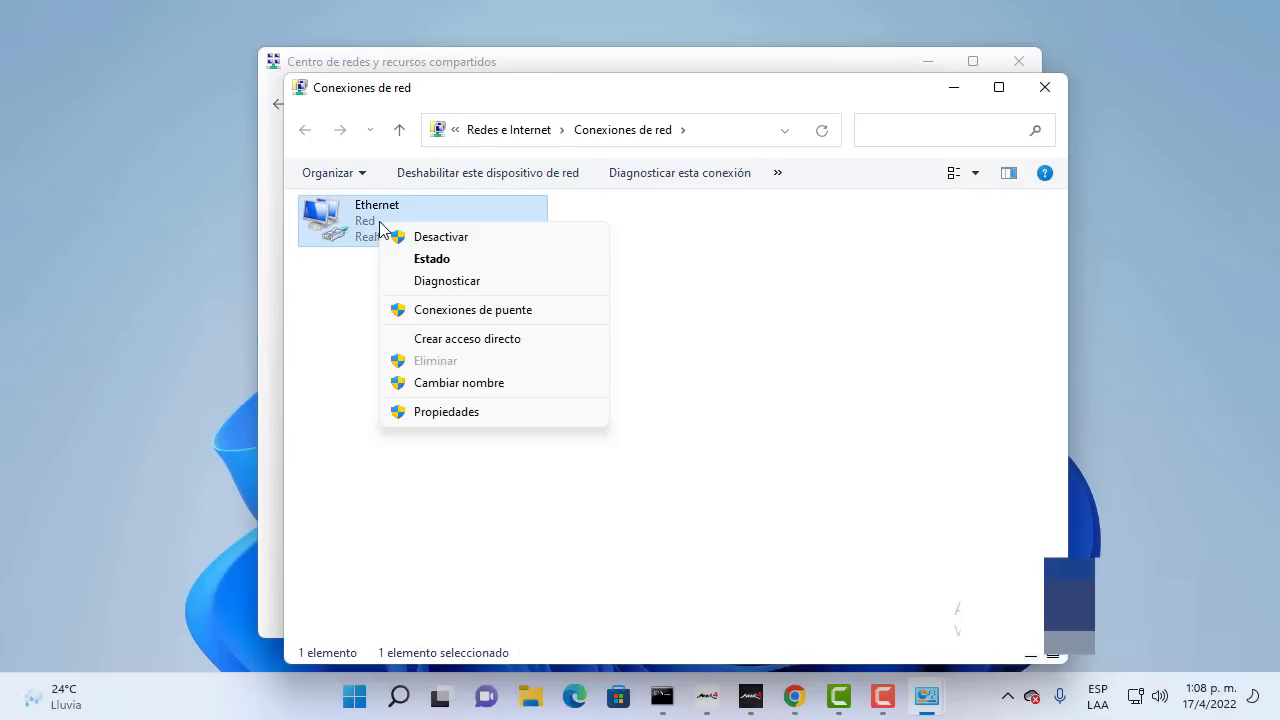
left_click(463, 421)
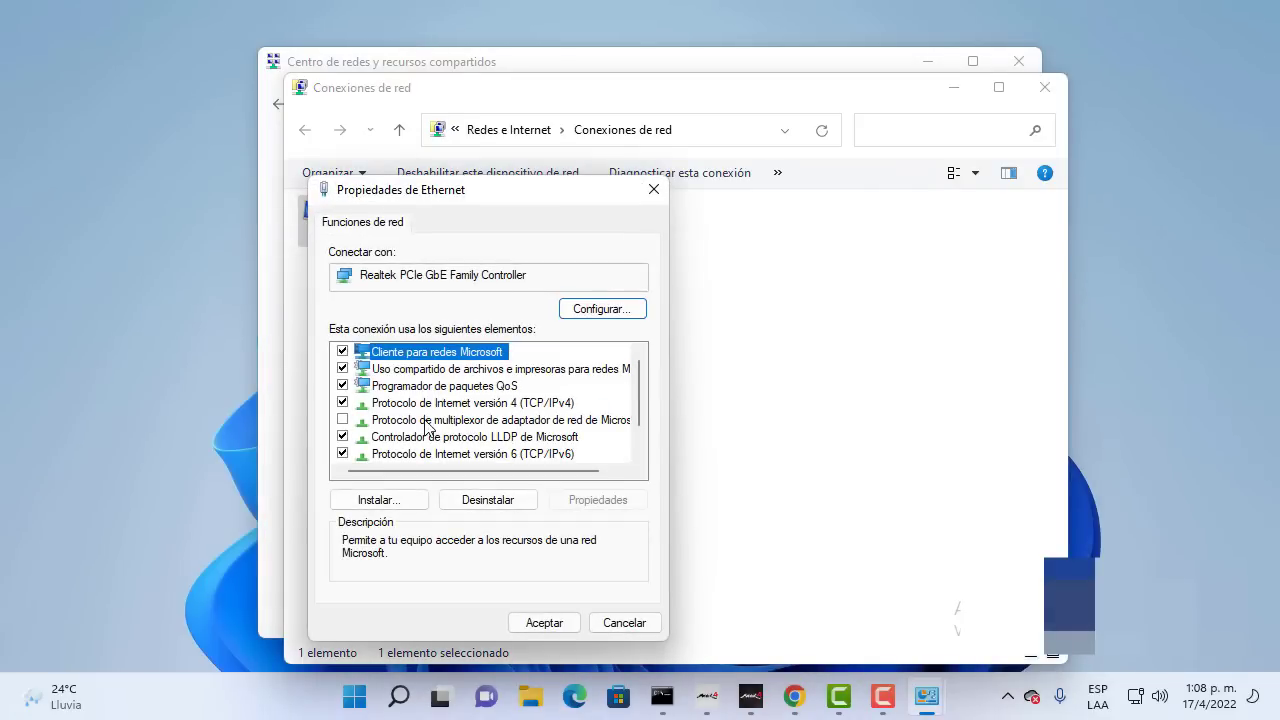
scroll(462, 428, "down", 1)
scroll(458, 428, "up", 1)
left_click(513, 403)
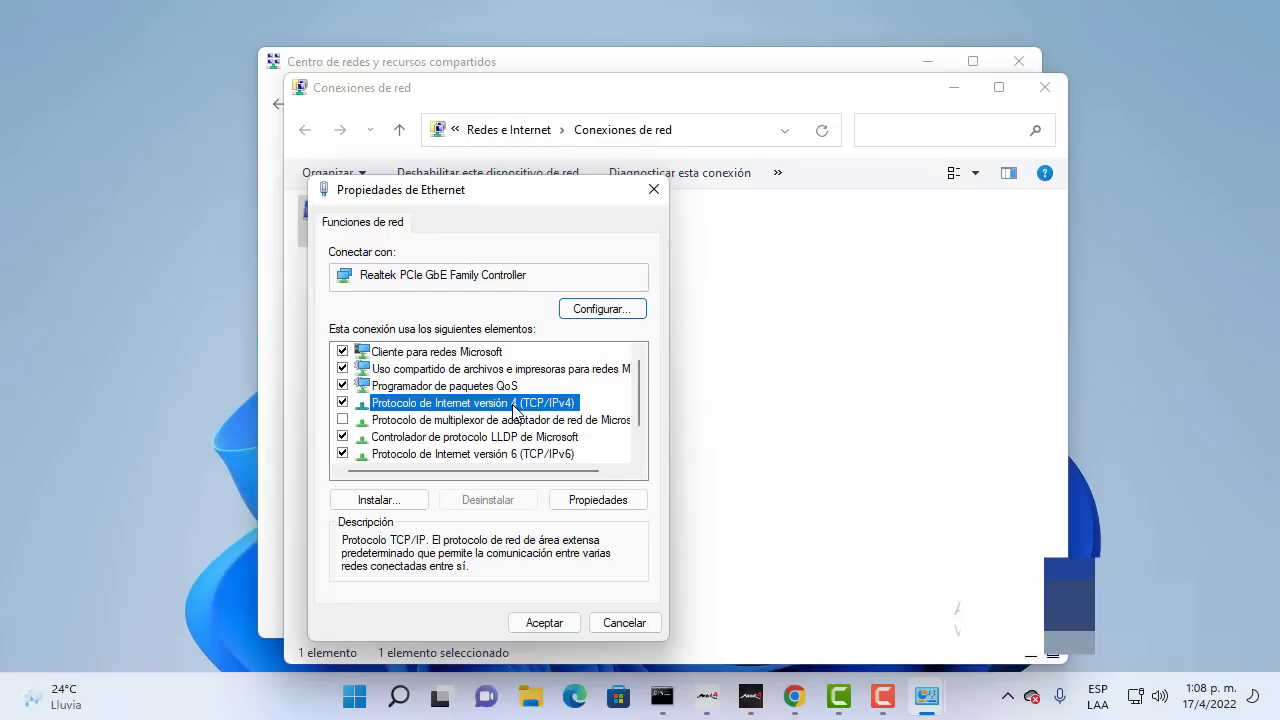
left_click(604, 506)
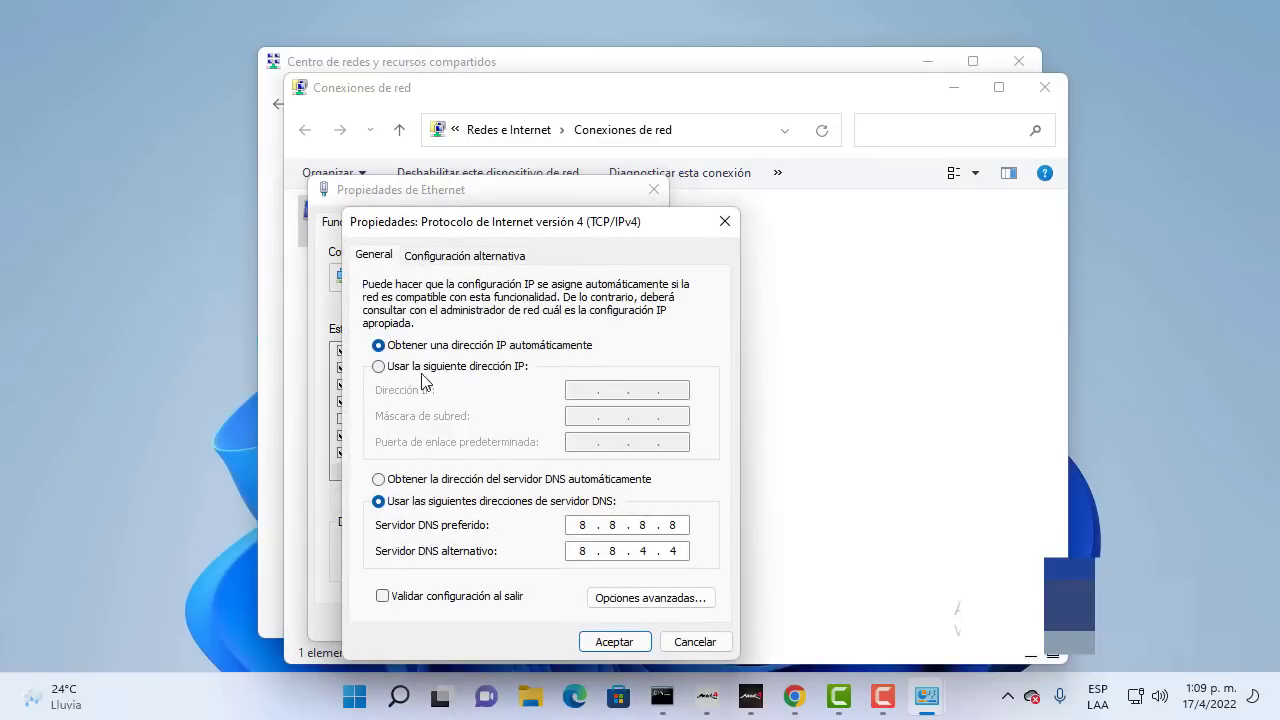
Step: Set the preferred DNS server to 1.1.1.1 and the alternate DNS server to 1.0.0.1
left_click(592, 526)
key("BackSpace")
left_click(620, 526)
key("BackSpace")
left_click(648, 526)
key("BackSpace")
left_click(676, 527)
key("BackSpace")
left_click(590, 551)
key("BackSpace")
left_click(619, 551)
key("BackSpace")
left_click(650, 551)
key("BackSpace")
left_click(679, 551)
key("BackSpace")
left_click(589, 524)
type("1.1.1.1")
left_click(594, 550)
type("1.0.0.1")
Step: Accept the IPv4 and Ethernet properties with validation on exit enabled, and close the diagnostics and network windows
left_click(439, 600)
left_click(612, 642)
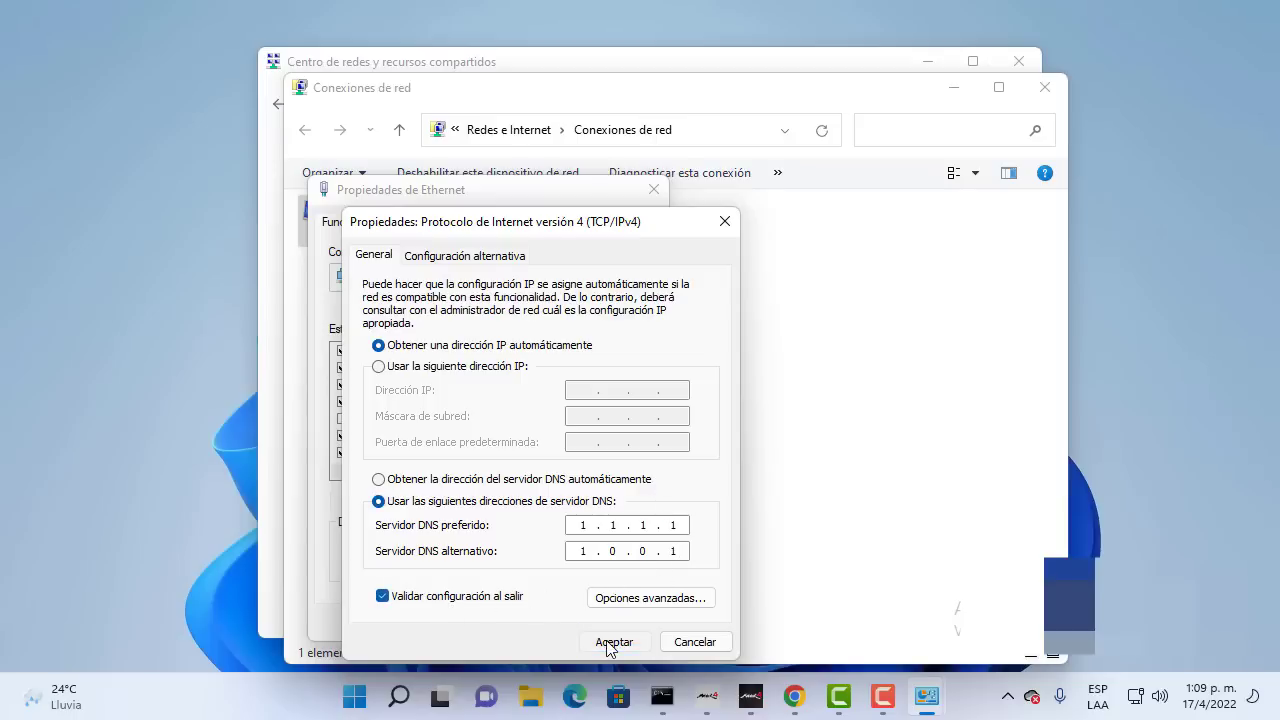
left_click(562, 622)
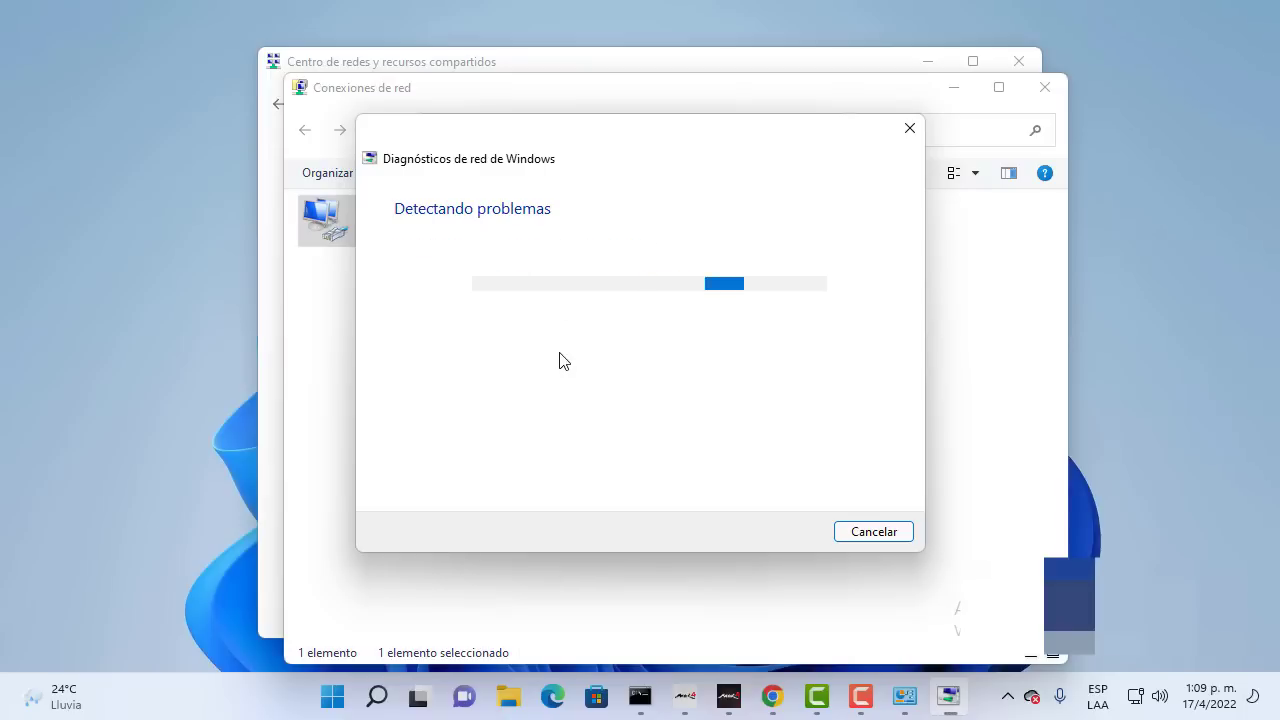
left_click(907, 131)
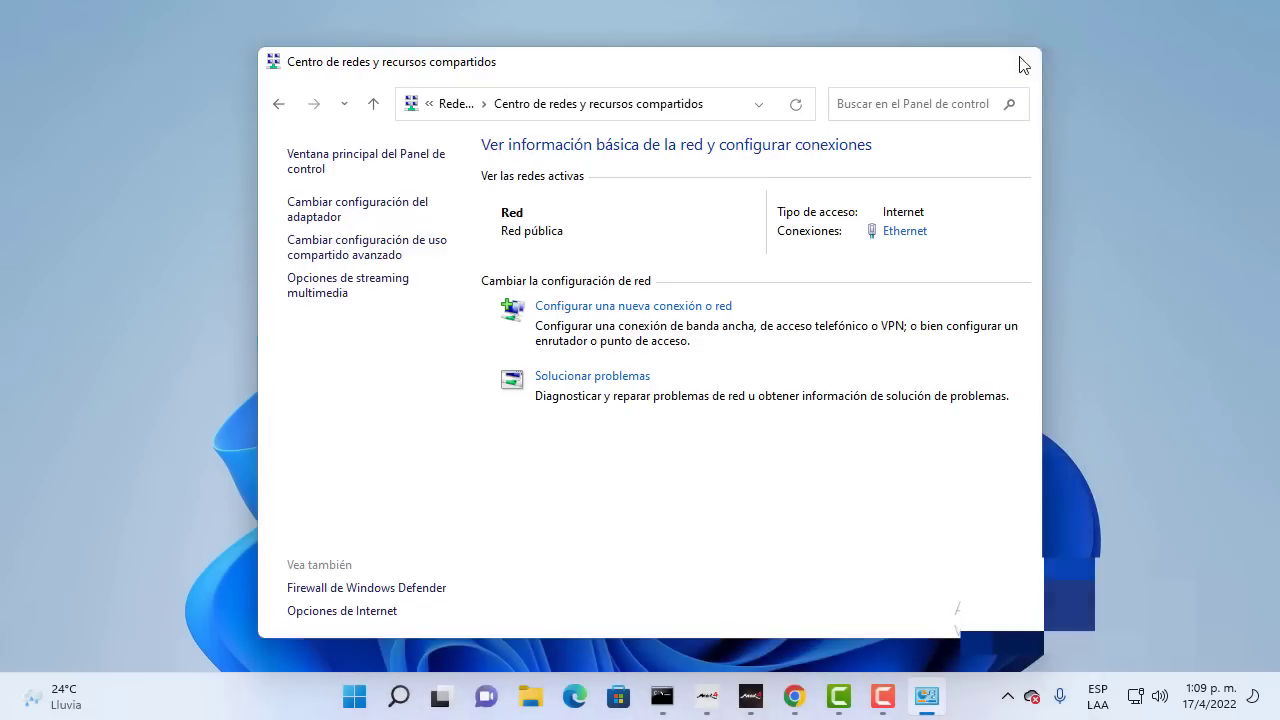
left_click(1019, 61)
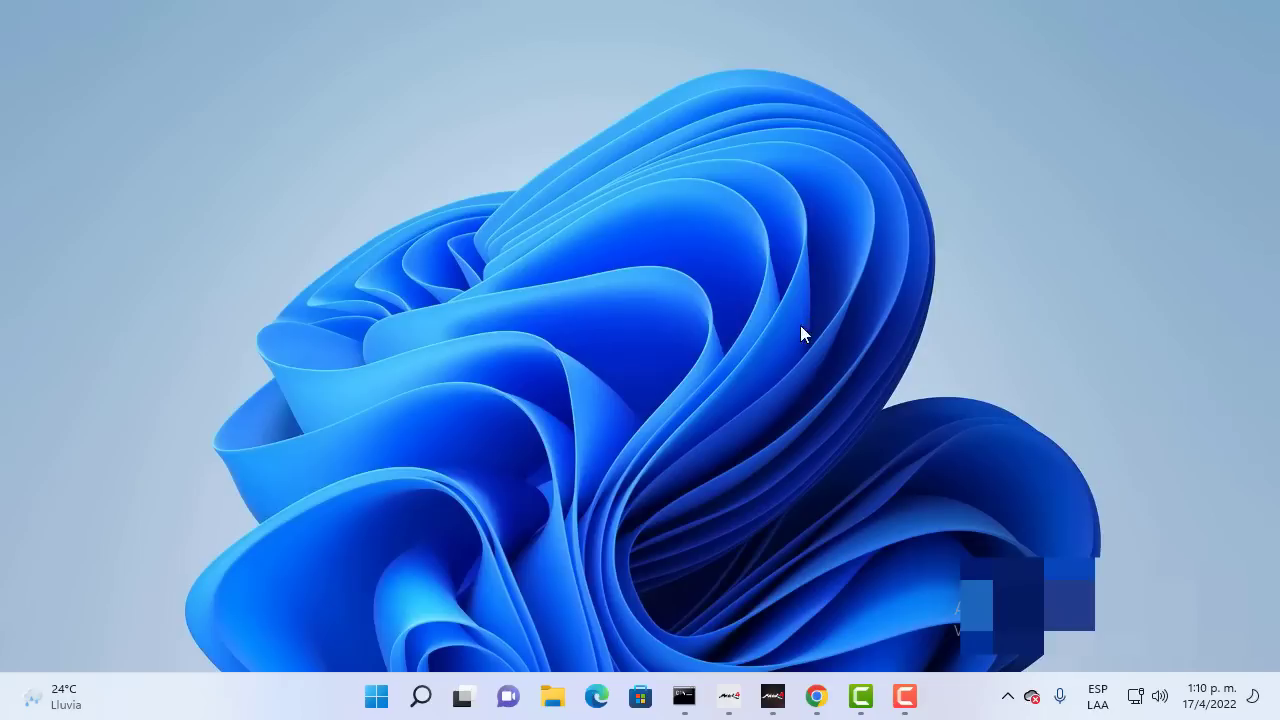
Step: Switch to Google Chrome and open the Security page within its Privacy and security settings
left_click(817, 696)
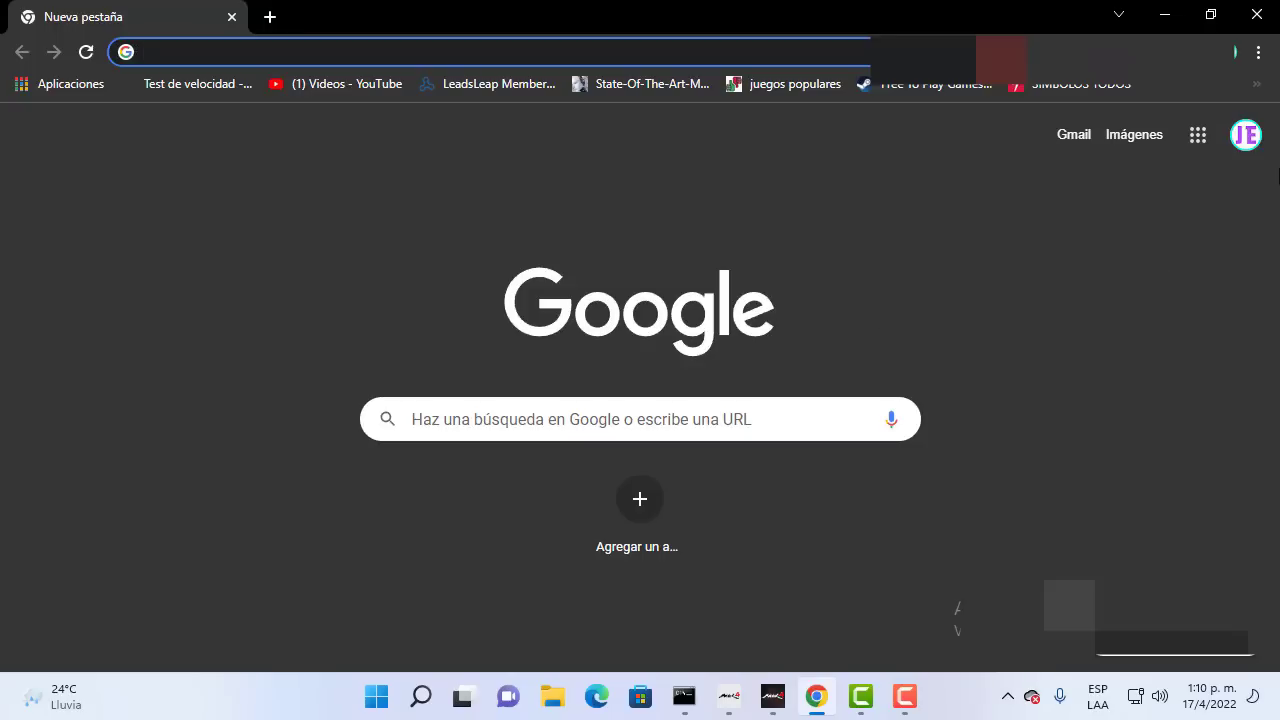
left_click(1258, 52)
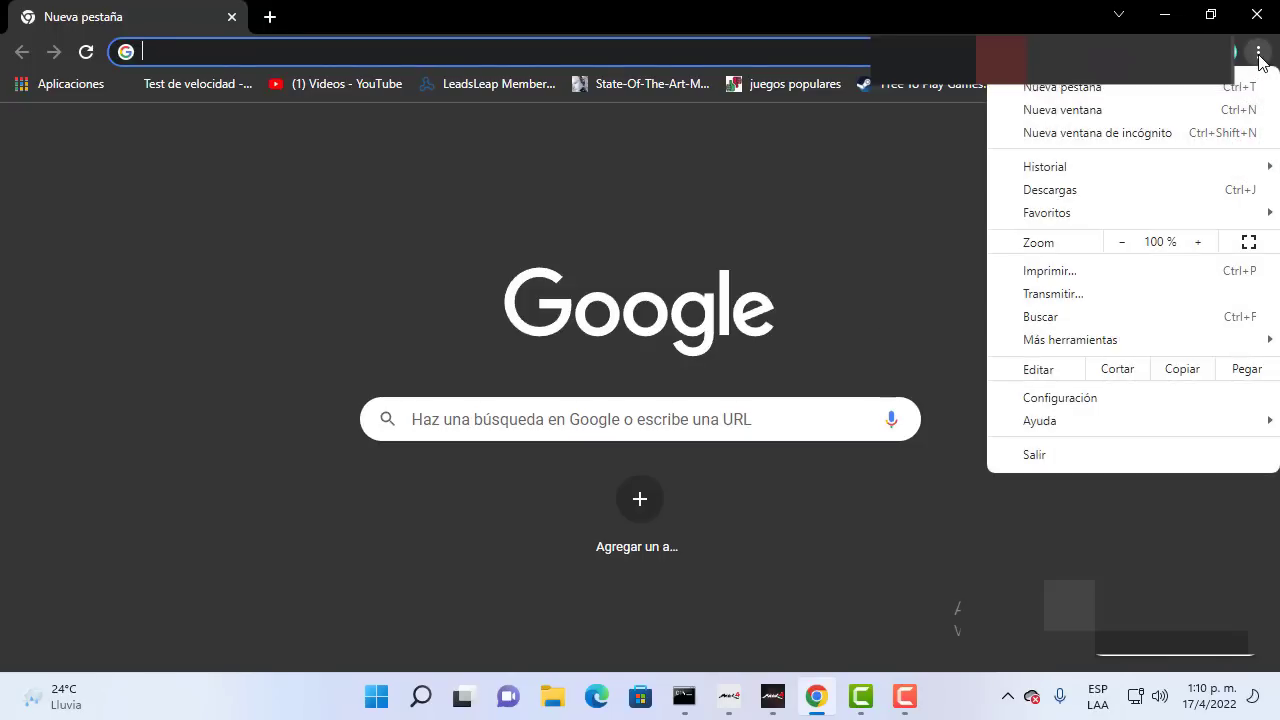
left_click(1100, 398)
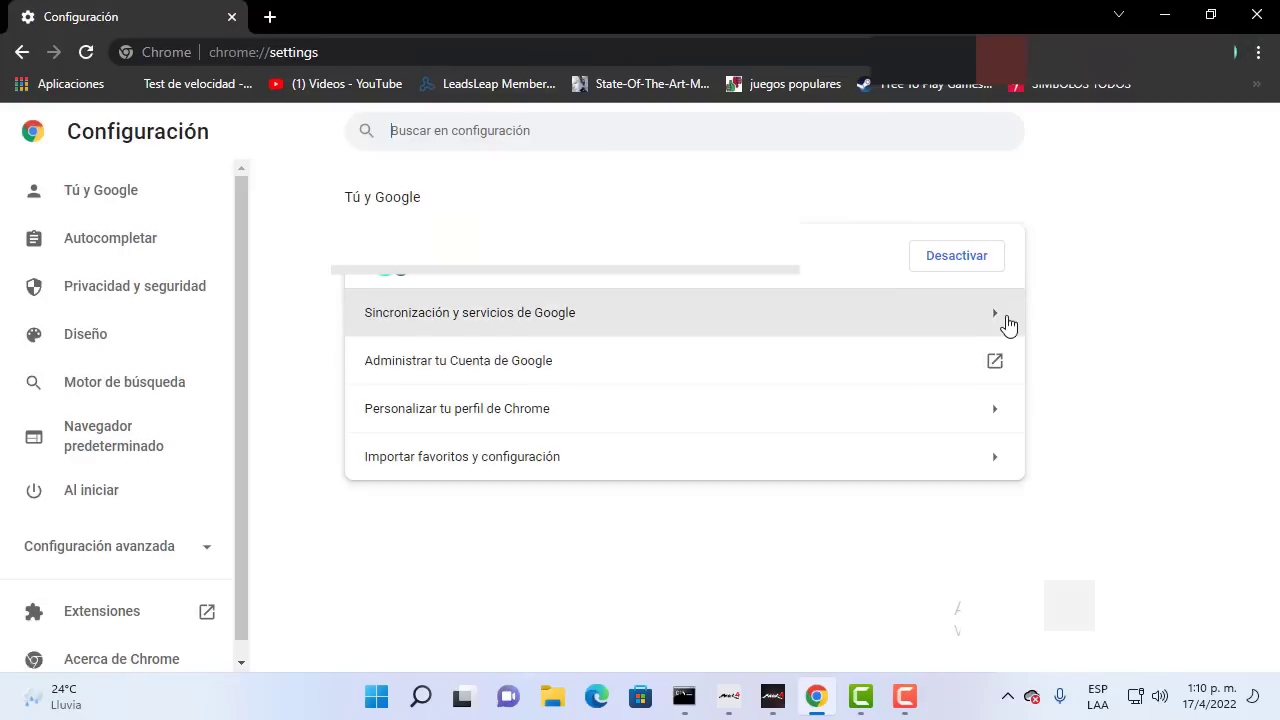
left_click(143, 297)
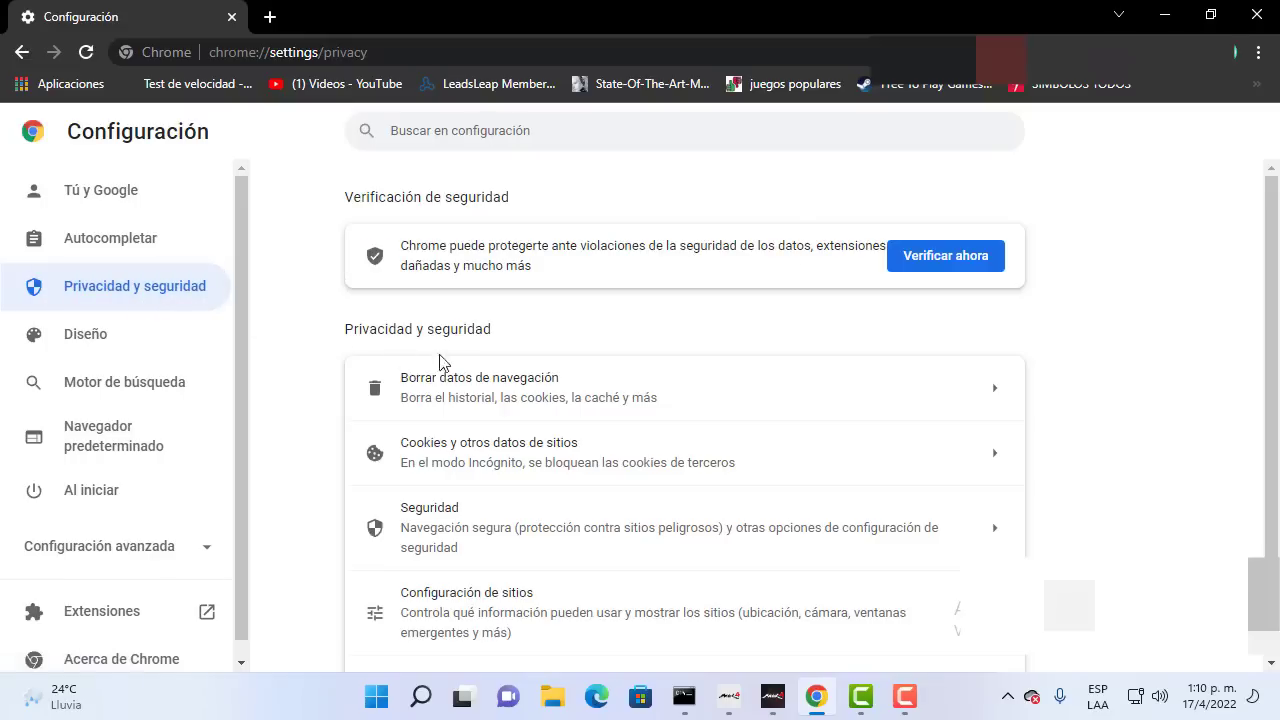
scroll(537, 486, "down", 1)
left_click(514, 494)
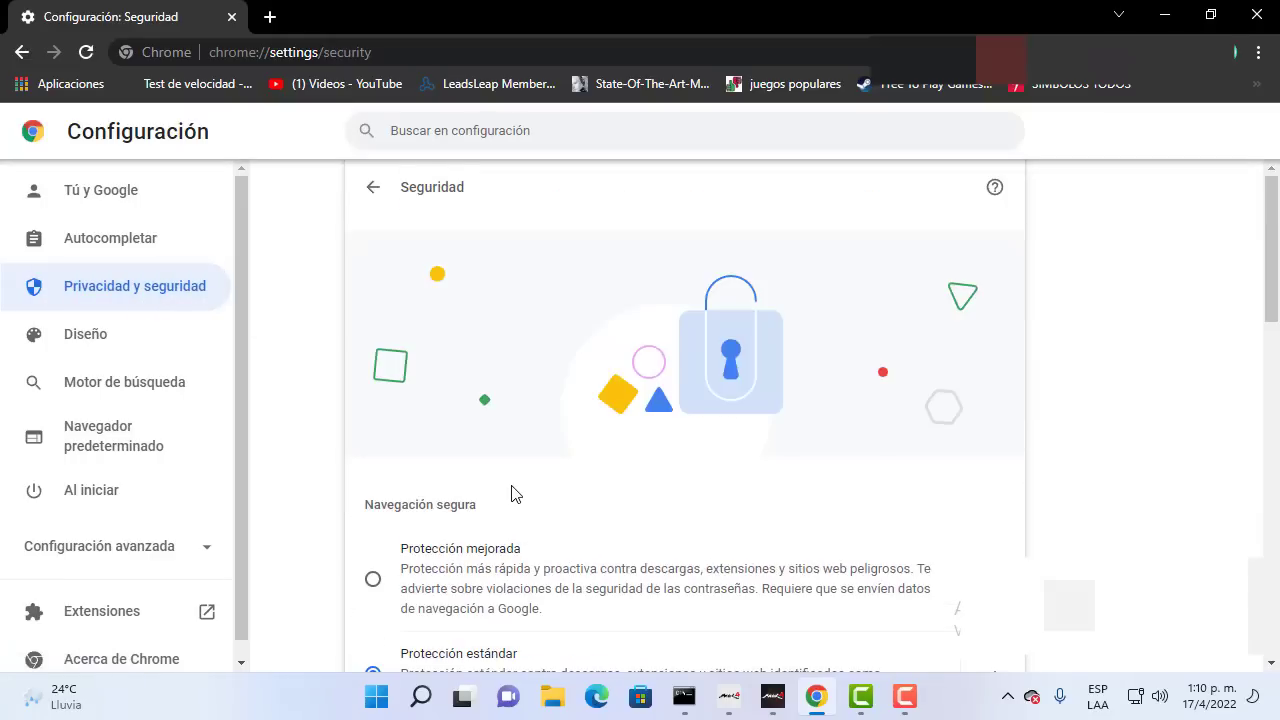
Step: Review the Safe Browsing protection levels and secure DNS options on the Security page, and close Chrome
scroll(511, 494, "down", 3)
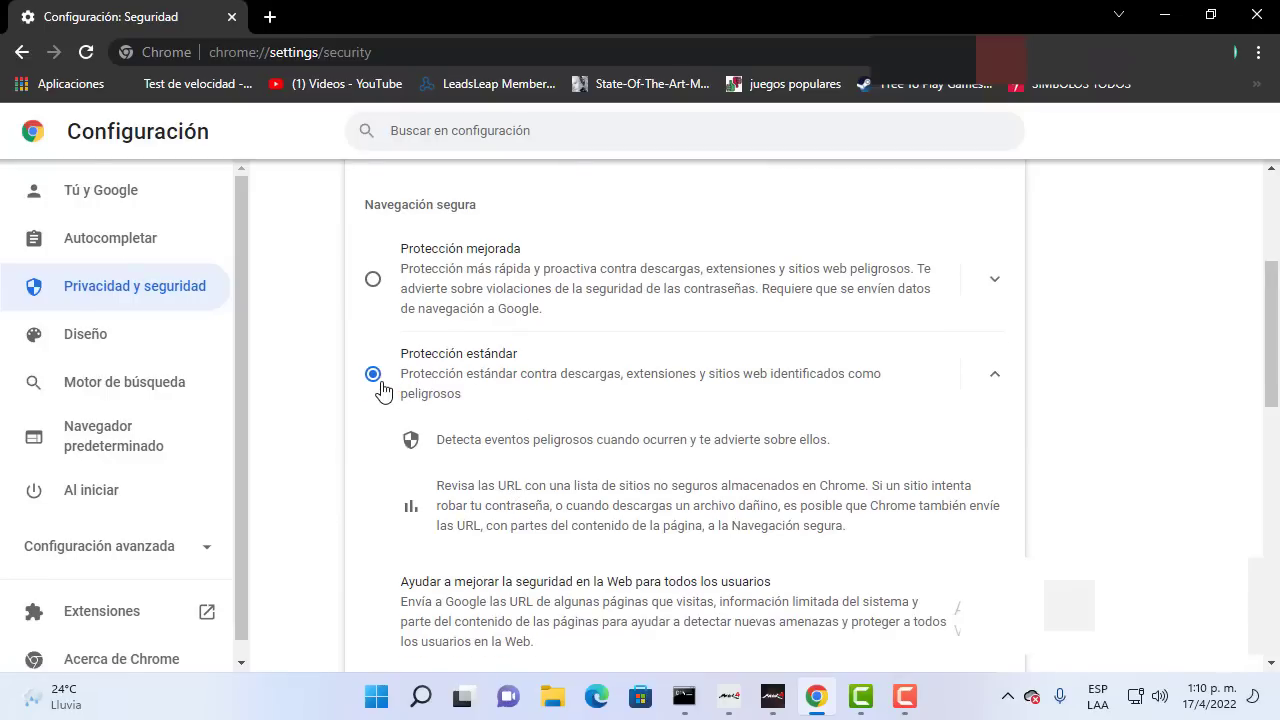
scroll(380, 390, "down", 9)
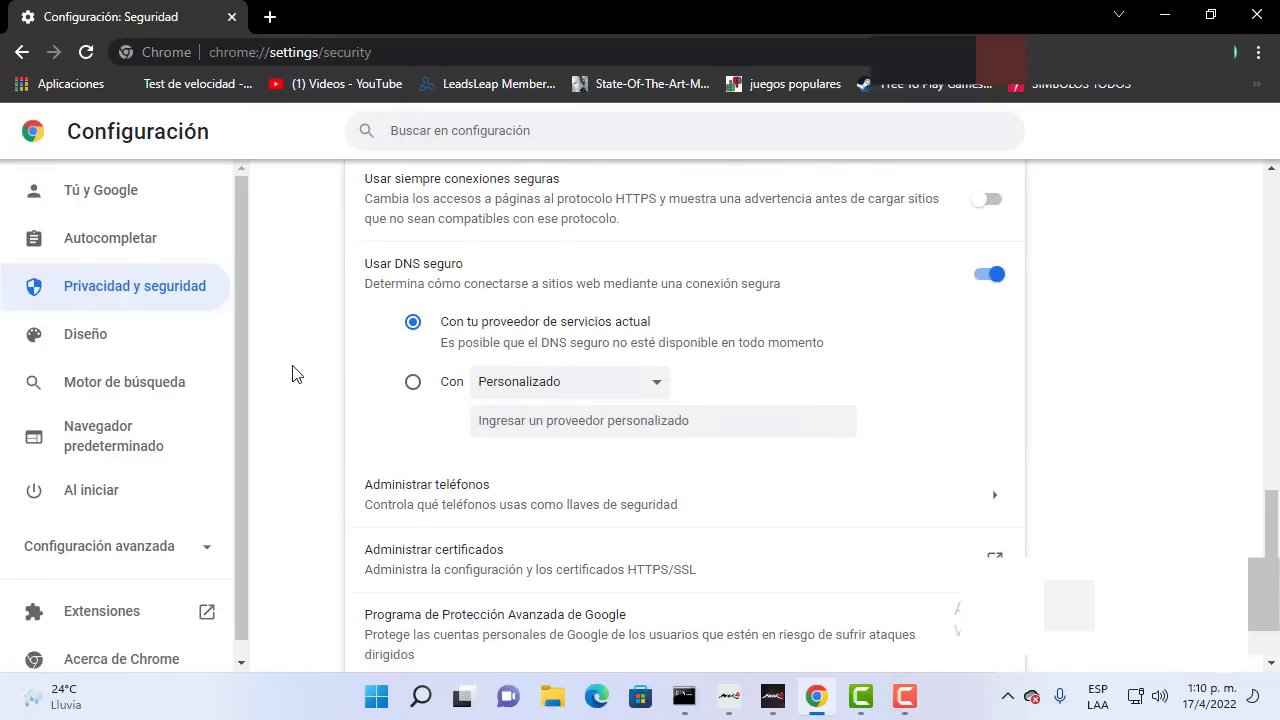
scroll(292, 374, "up", 9)
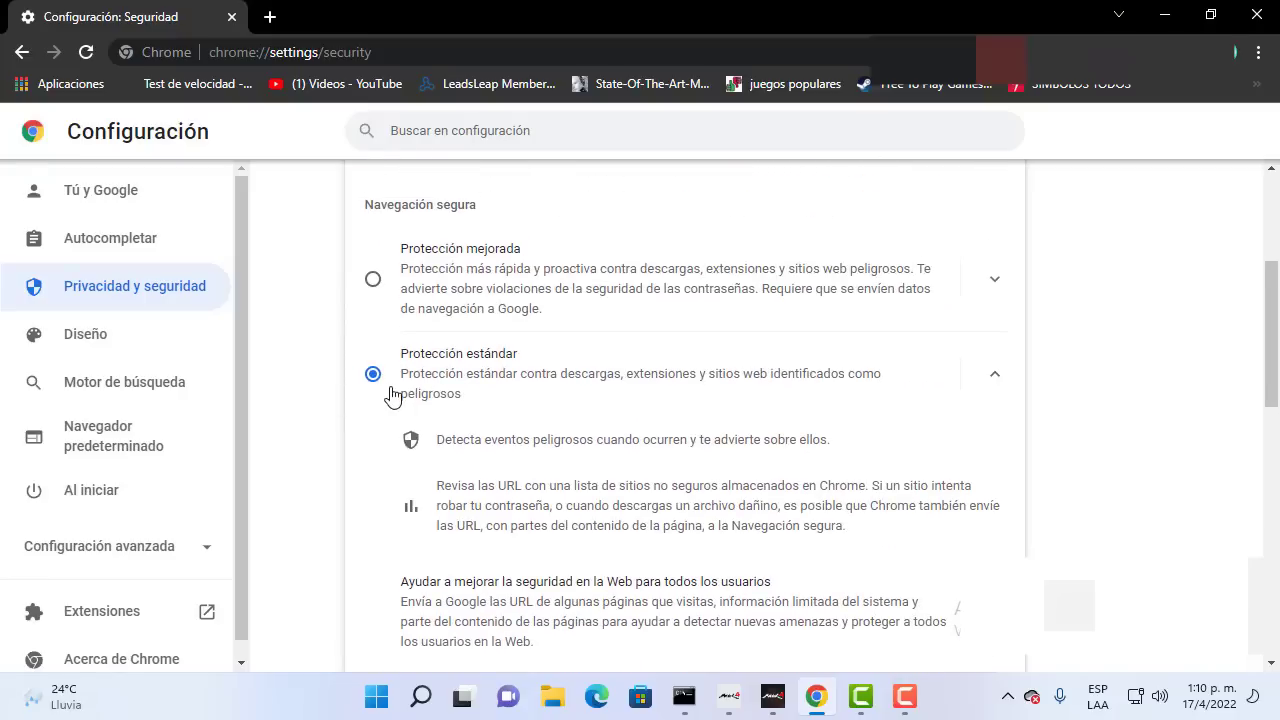
scroll(386, 398, "down", 1)
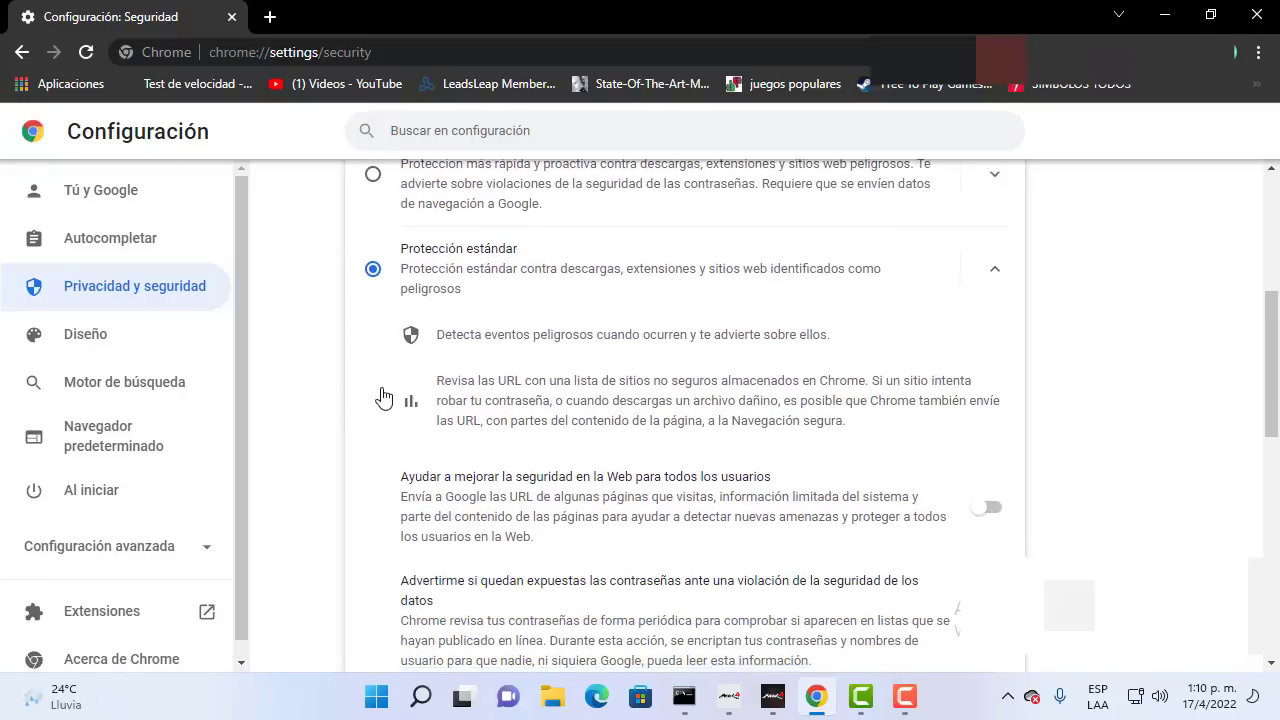
scroll(383, 398, "up", 2)
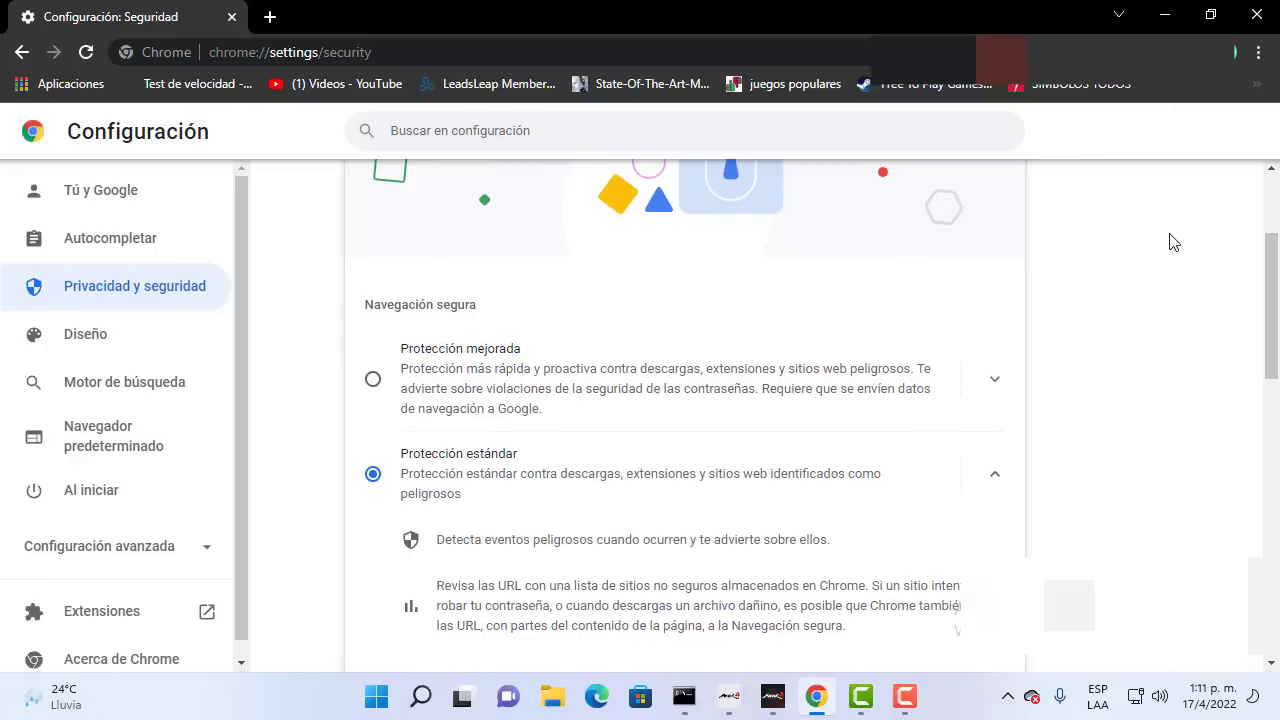
left_click(1262, 10)
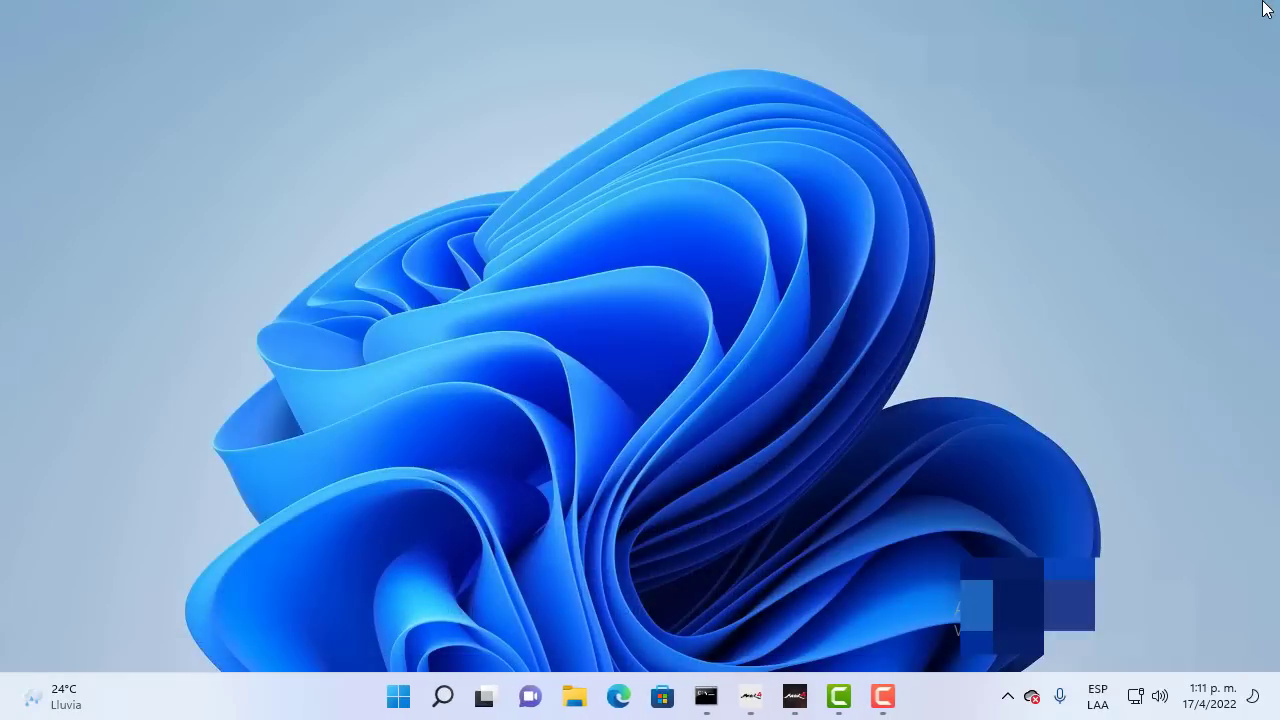